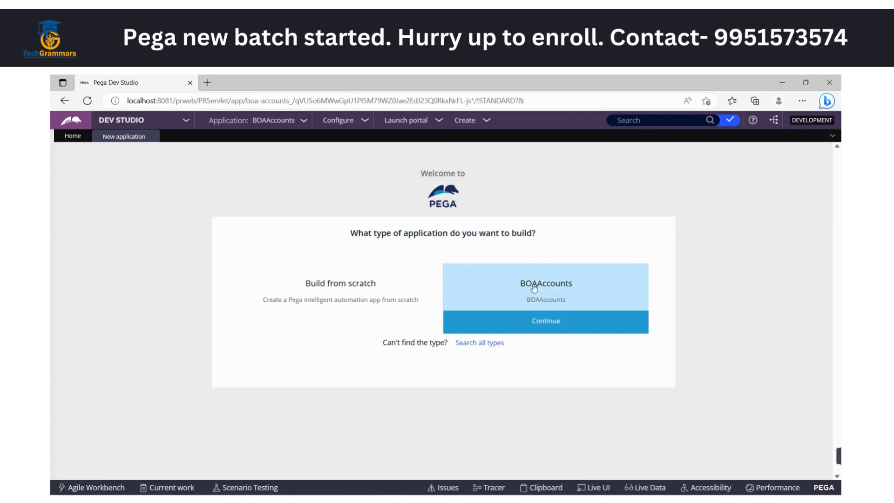
Choose BOAAccounts as the application type to build with and continue to the application naming page
click(560, 323)
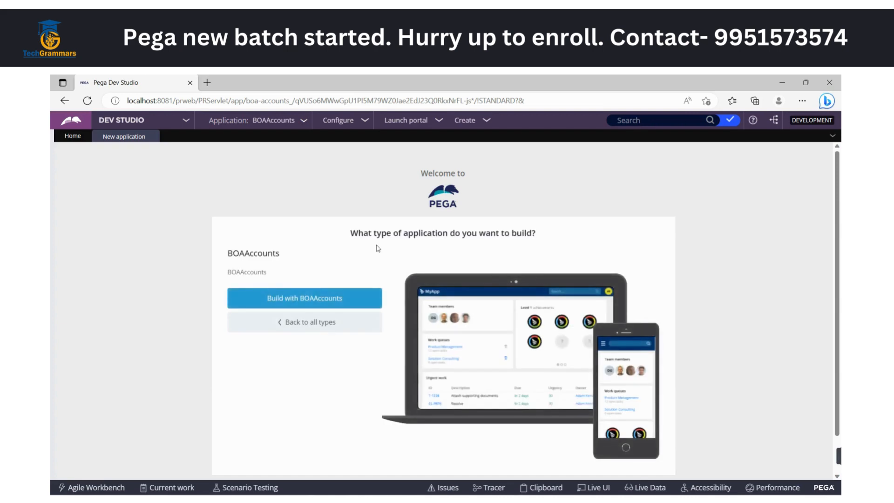
click(307, 301)
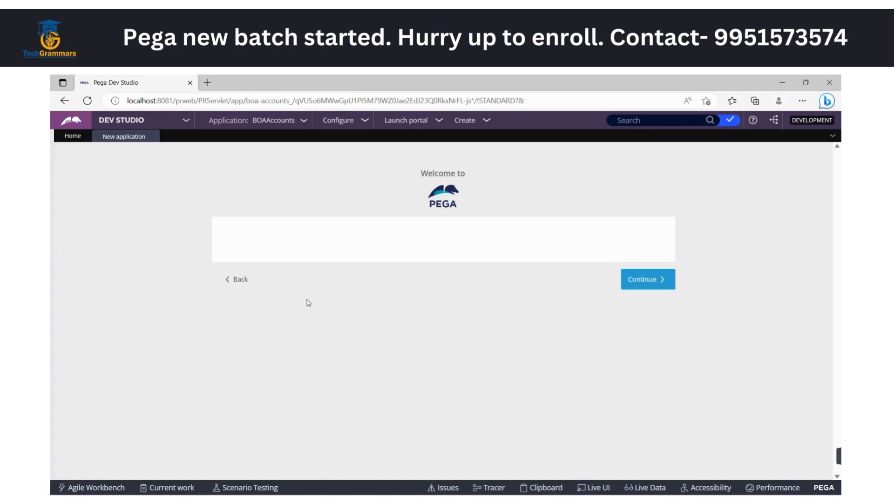
click(635, 281)
click(635, 281)
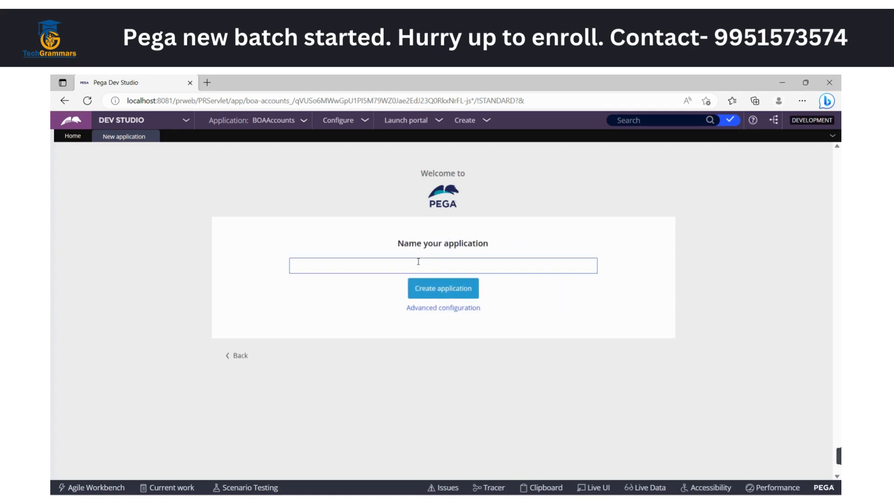
Check the planned name in the Paint diagram, then name the new application BOASavingsAccount
click(380, 269)
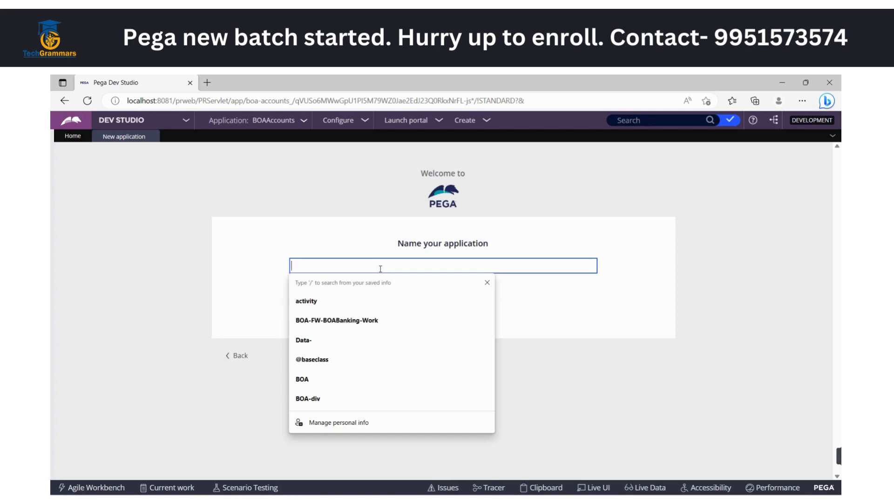
click(487, 282)
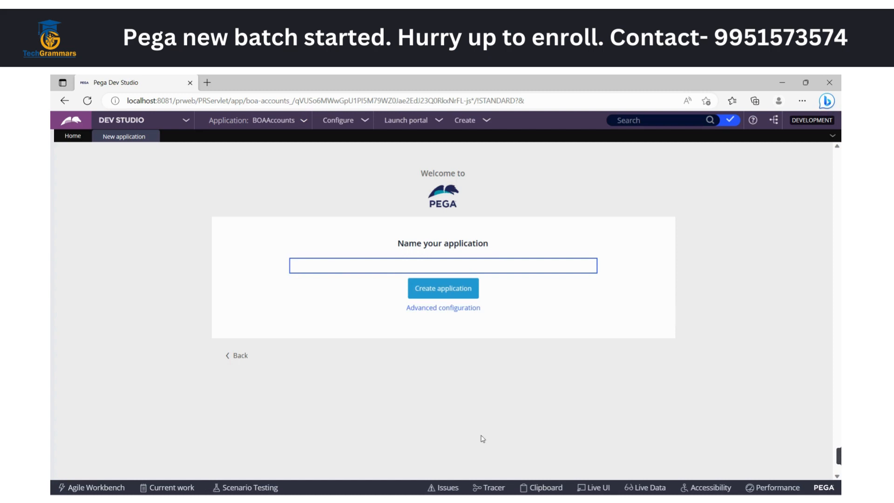
key(alt+Tab)
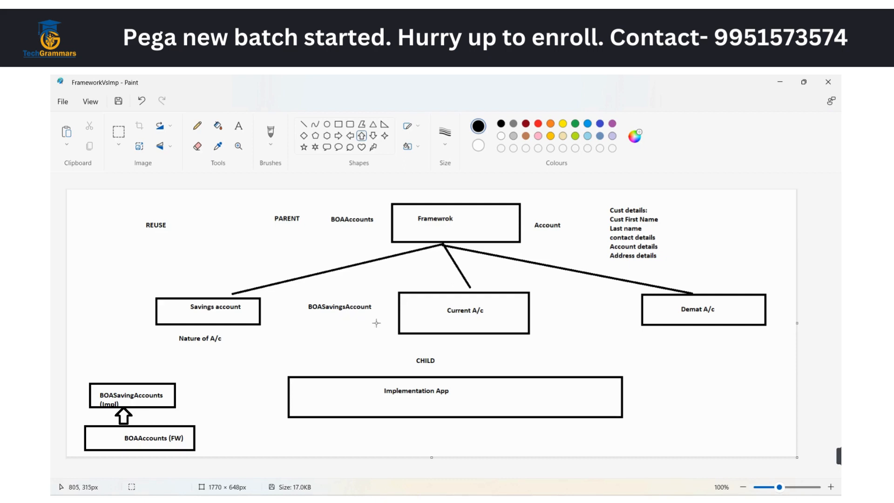
key(alt+Tab)
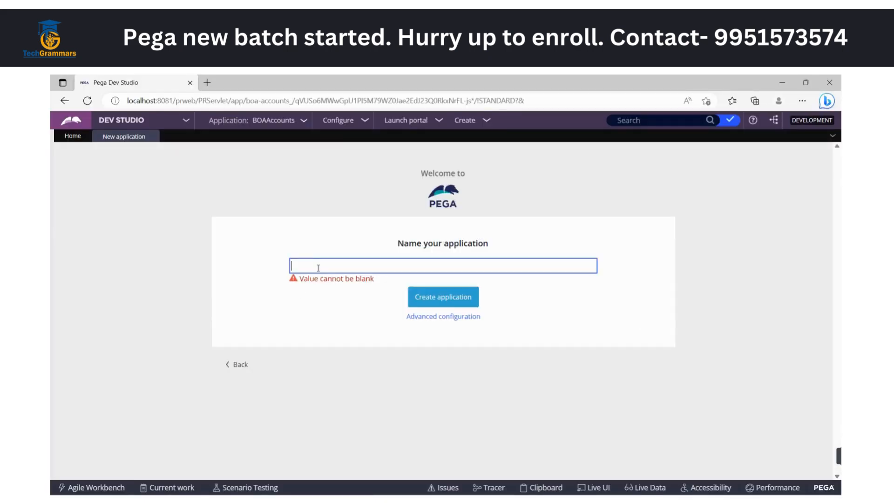
text(BOASavingsAccount)
key(ctrl+a)
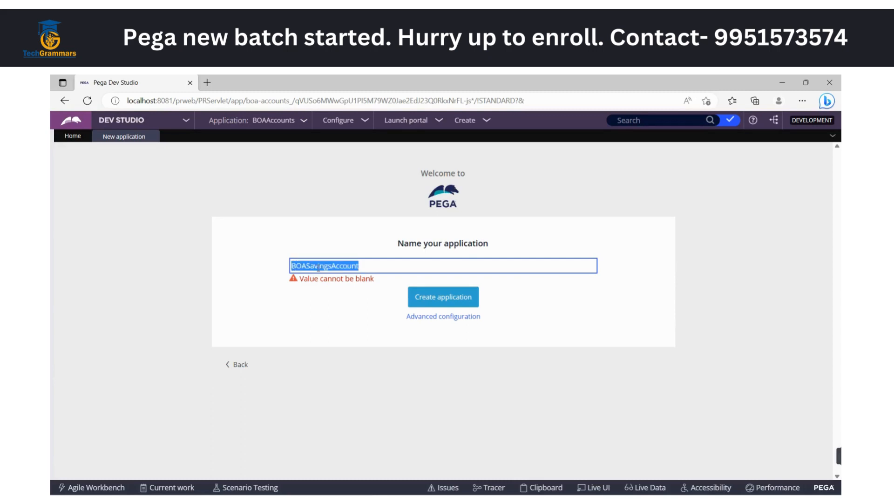
Capture a screenshot of the application naming page with Snipping Tool, covering the whole Dev Studio area
click(568, 501)
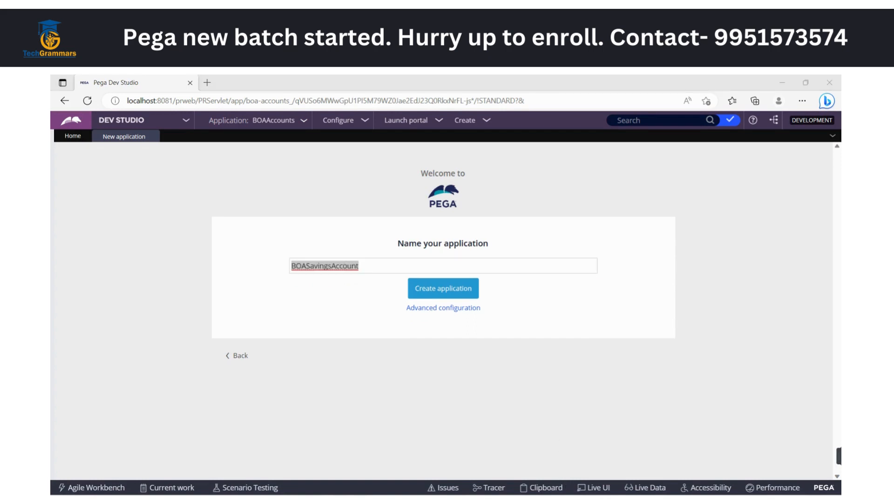
click(357, 247)
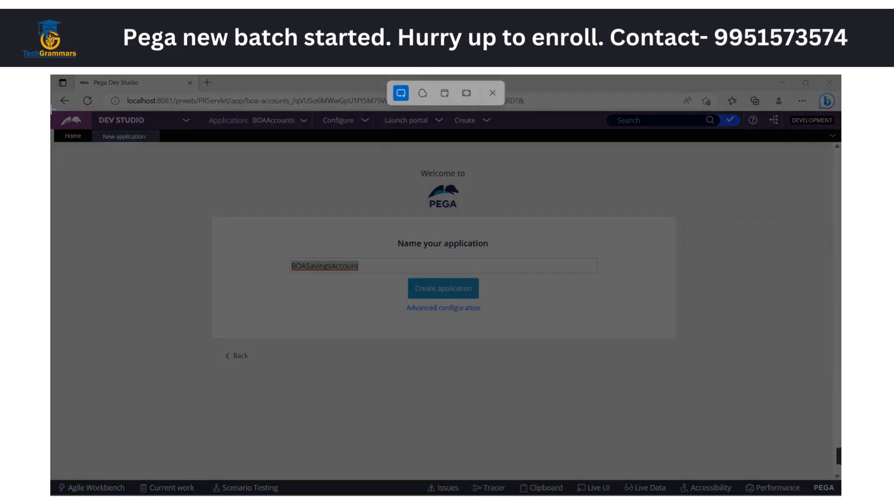
drag(51, 110, 842, 495)
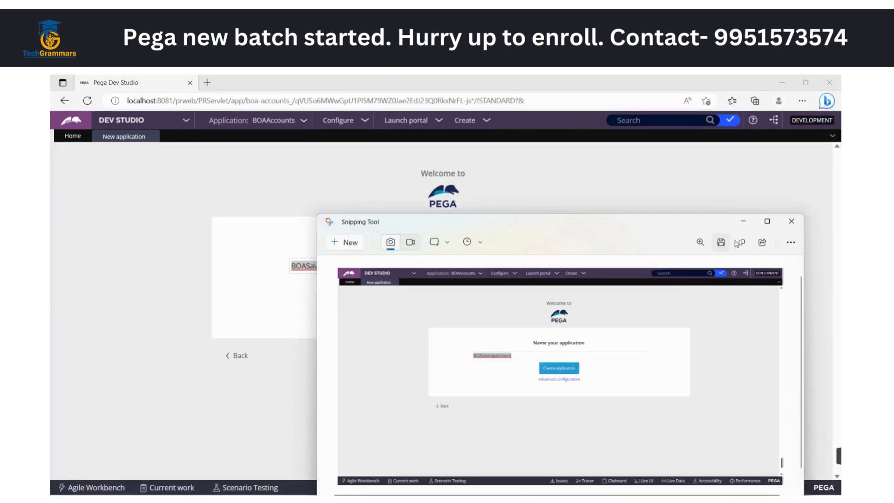
click(743, 222)
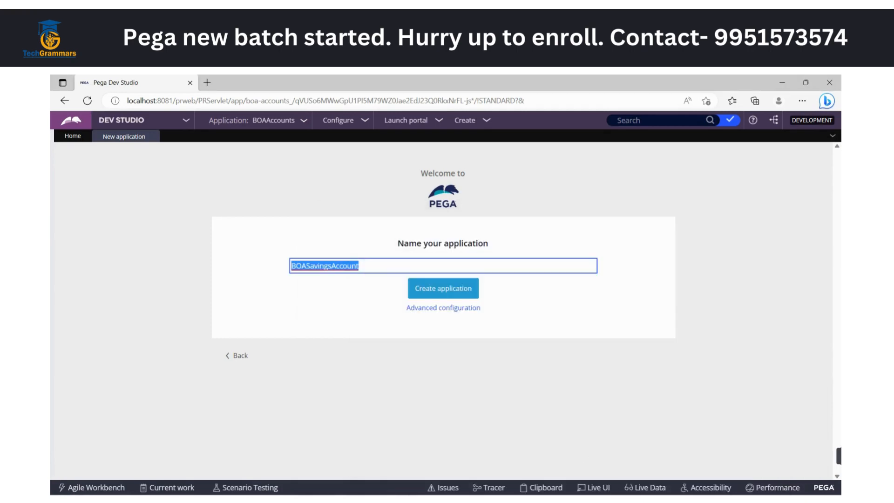
Switch to the Application Creation document in Word and paste the naming page screenshot below the existing image
click(684, 455)
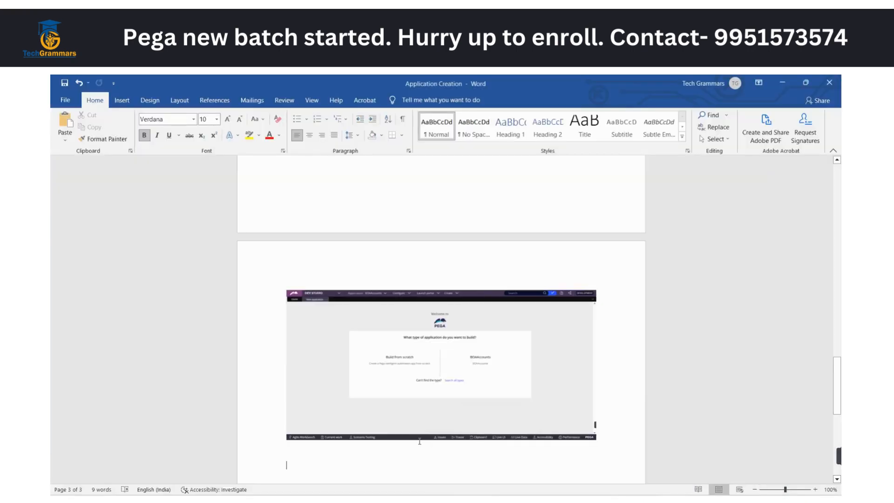
key(ctrl+v)
scroll(420, 441, down, 5)
Back in Pega Dev Studio, open the advanced configuration and set the application id to BOASavings
key(alt+Tab)
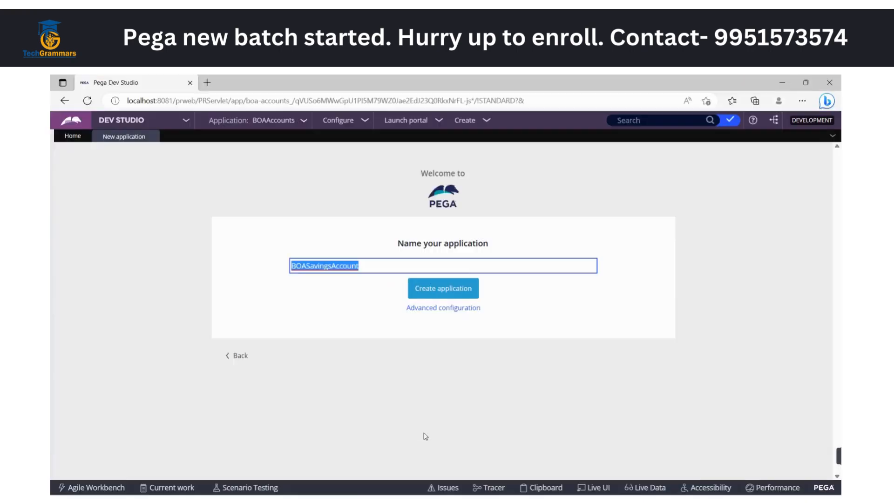
click(457, 406)
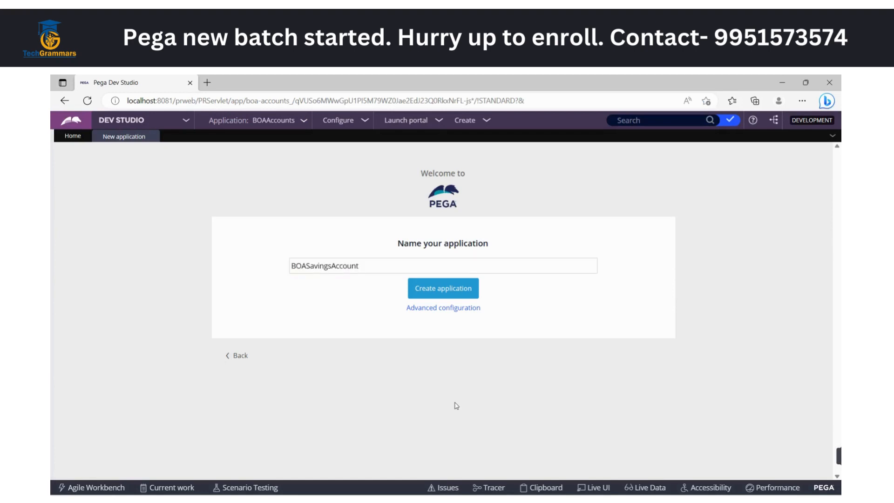
click(464, 309)
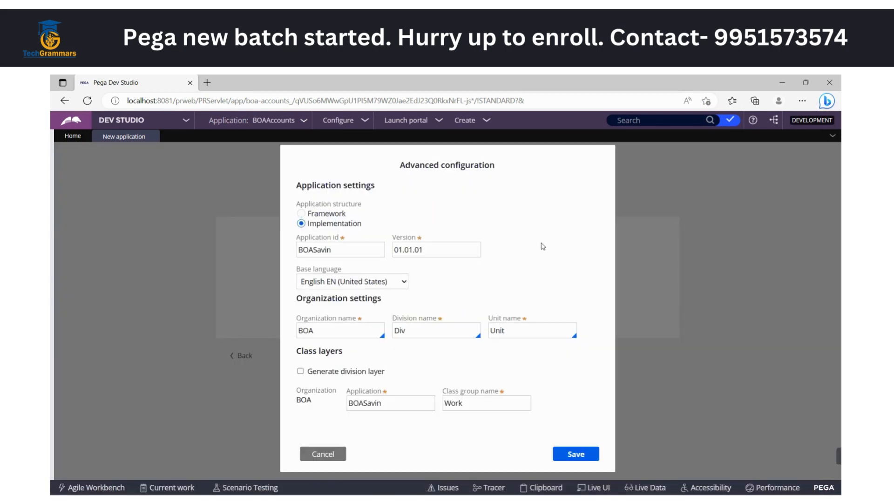
click(397, 285)
click(544, 259)
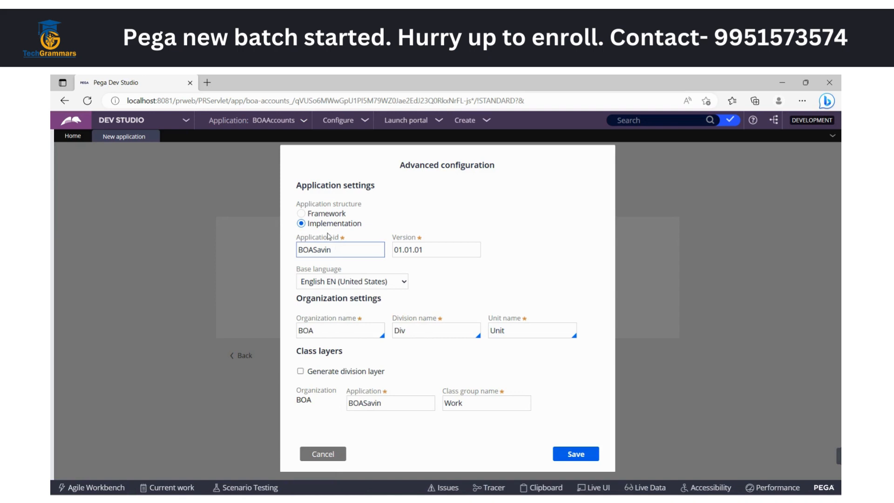
click(341, 251)
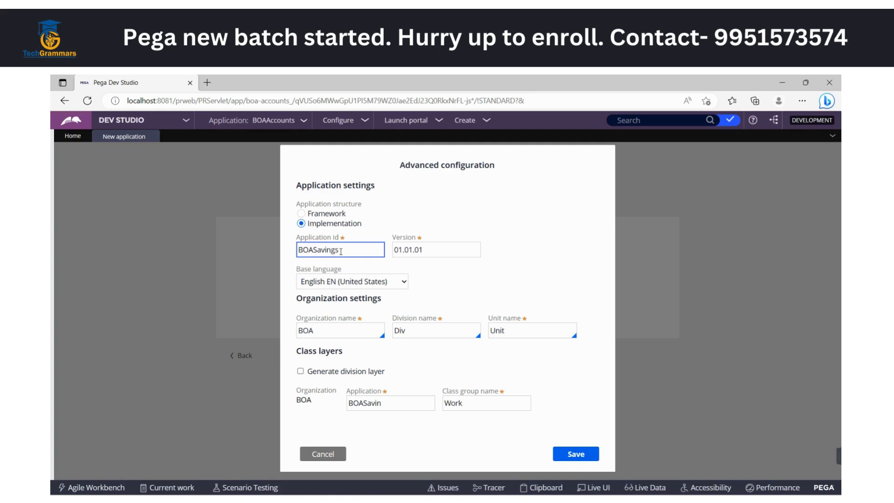
key(Tab)
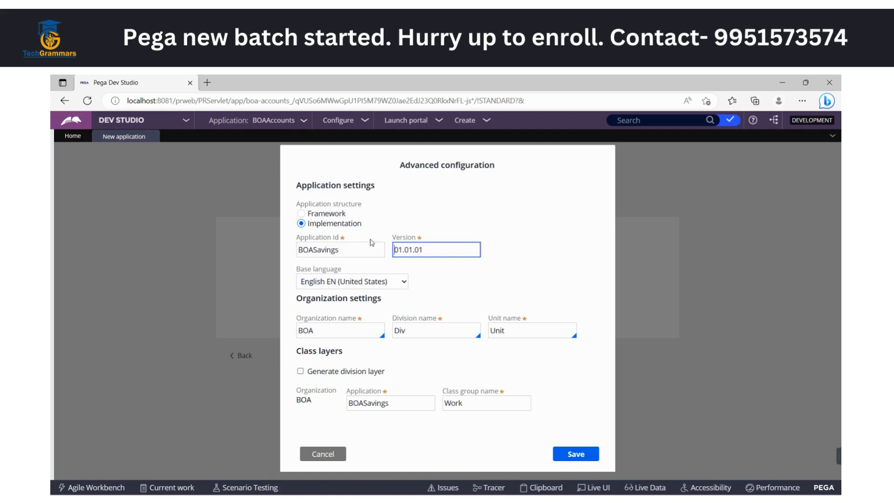
Review the application, organization and class layer settings, temporarily enabling Generate division layer to see its extra fields
double_click(317, 253)
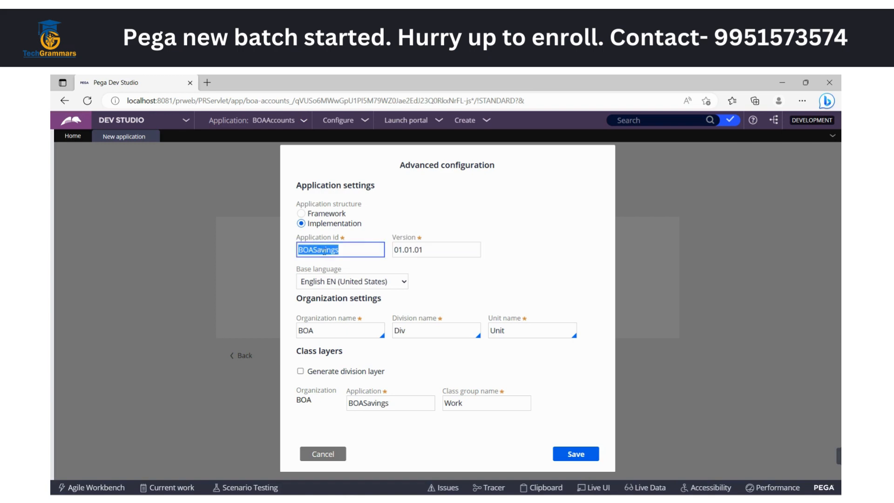
click(478, 228)
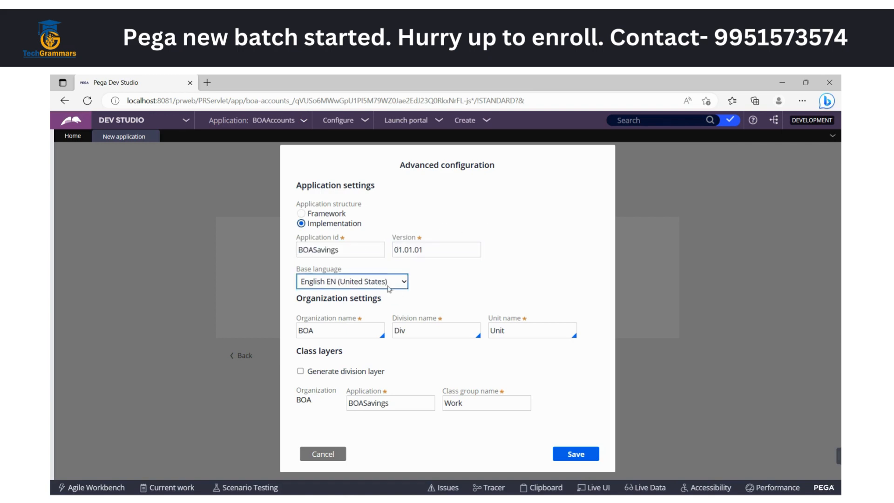
click(326, 330)
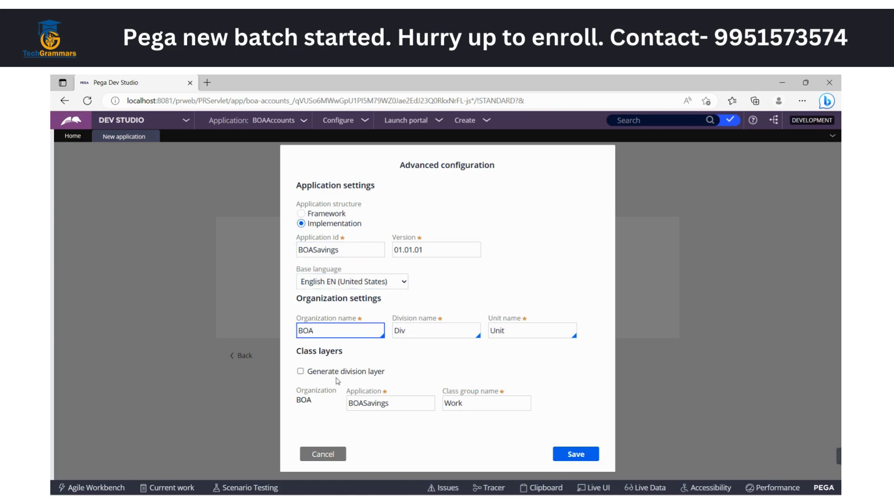
click(301, 371)
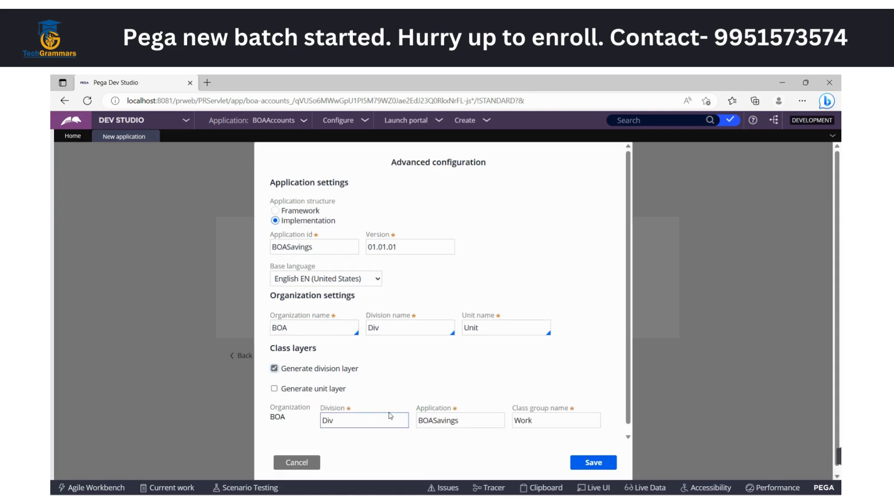
click(274, 369)
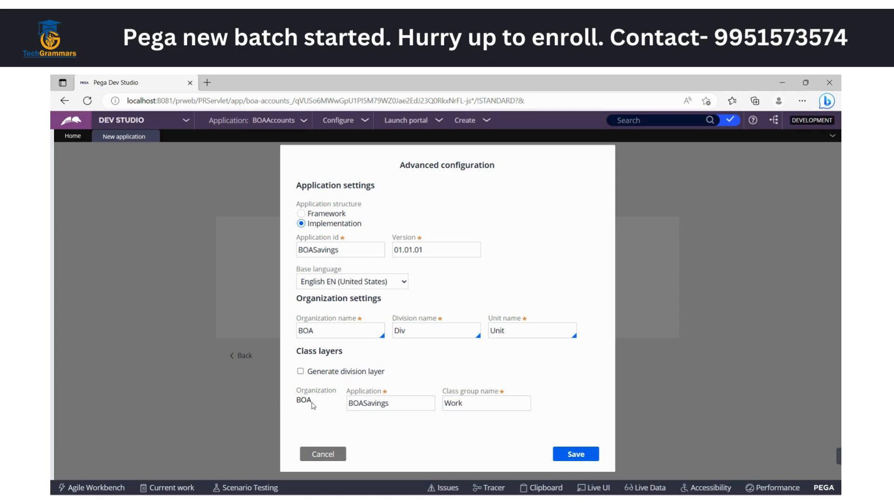
click(404, 406)
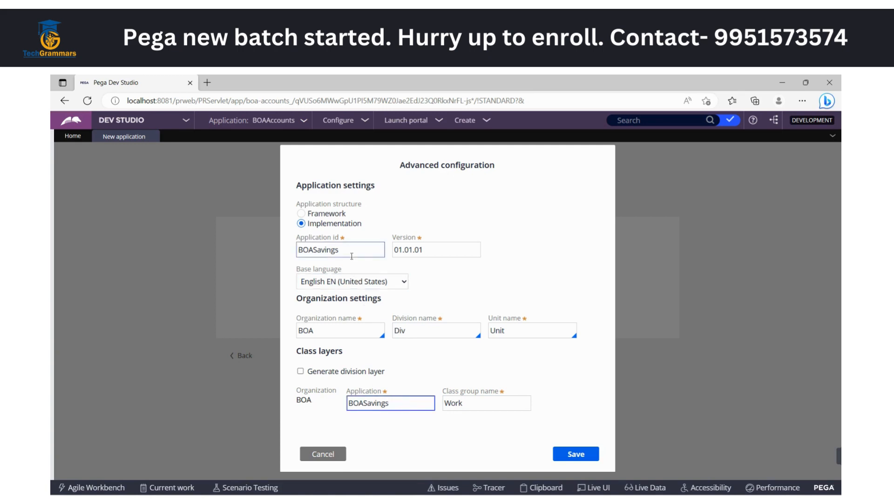
click(478, 411)
click(467, 434)
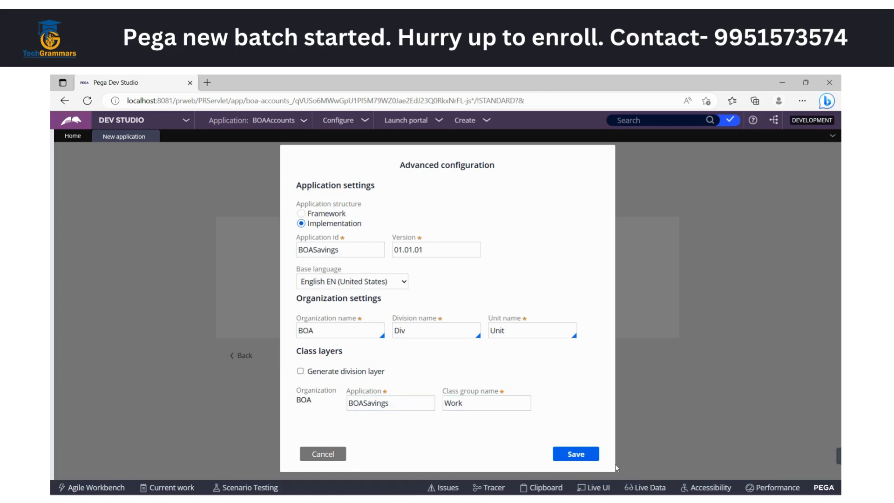
Capture a screenshot of the Advanced configuration dialog with Snipping Tool, covering the whole Dev Studio area
click(637, 502)
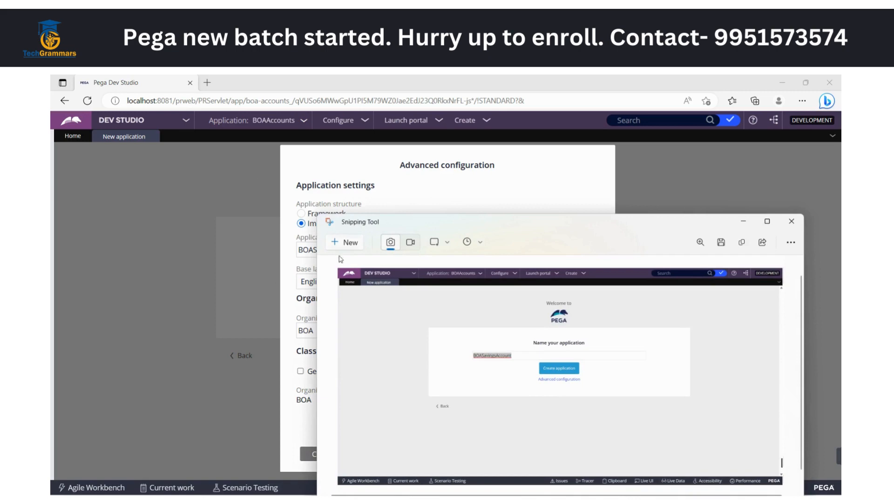
click(347, 243)
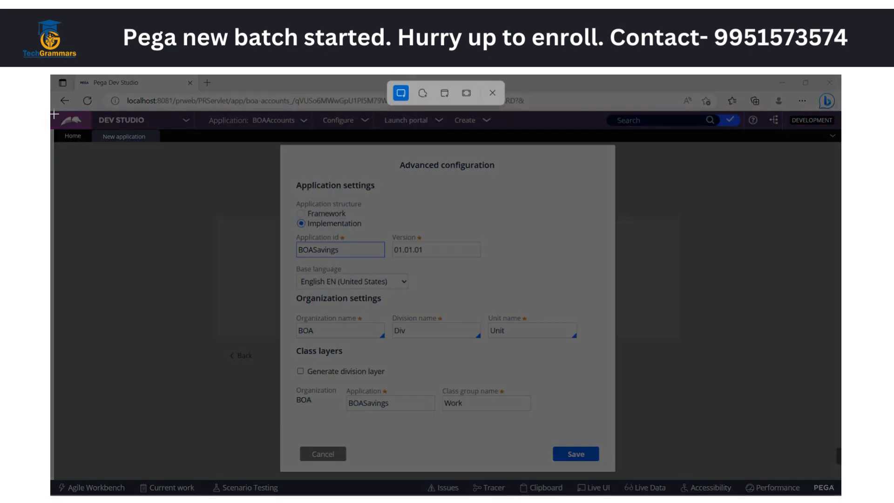
drag(55, 116, 840, 494)
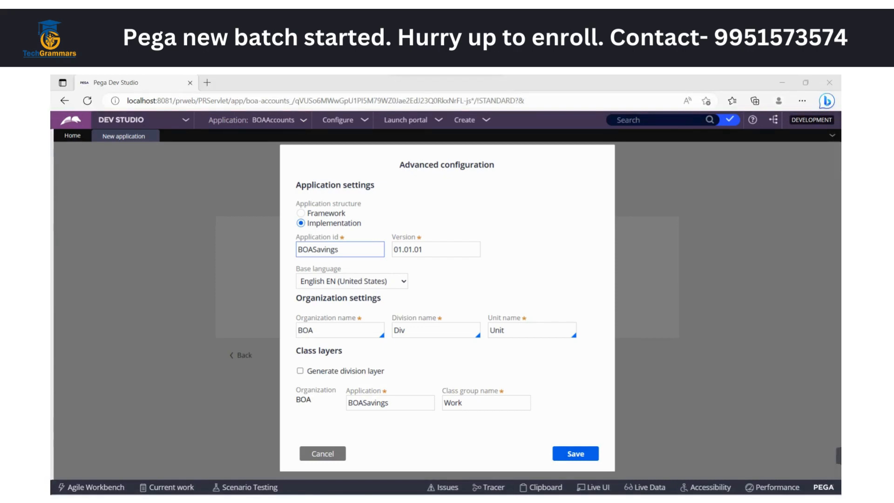
click(743, 220)
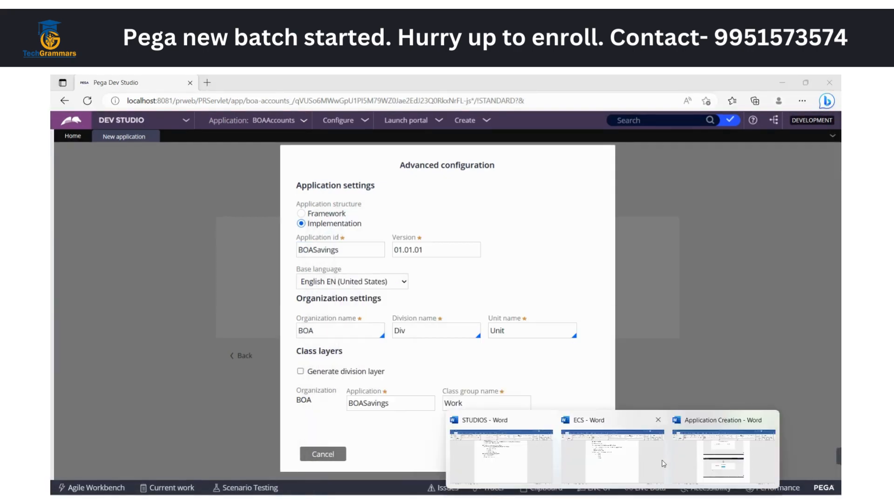
Switch to the Application Creation document in Word and paste the Advanced configuration screenshot at its end
click(787, 447)
scroll(540, 432, down, 3)
key(ctrl+v)
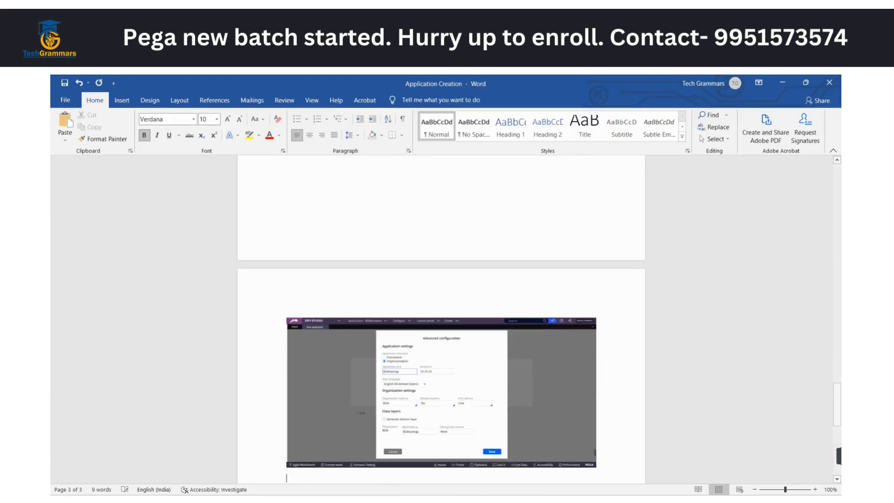
Back in Pega Dev Studio, save the advanced configuration and create the BOASavingsAccount application
key(alt+Tab)
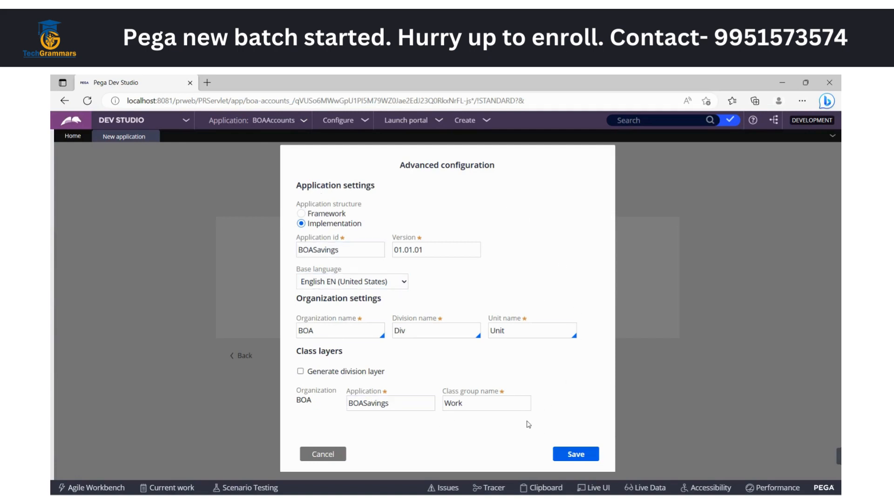
click(580, 454)
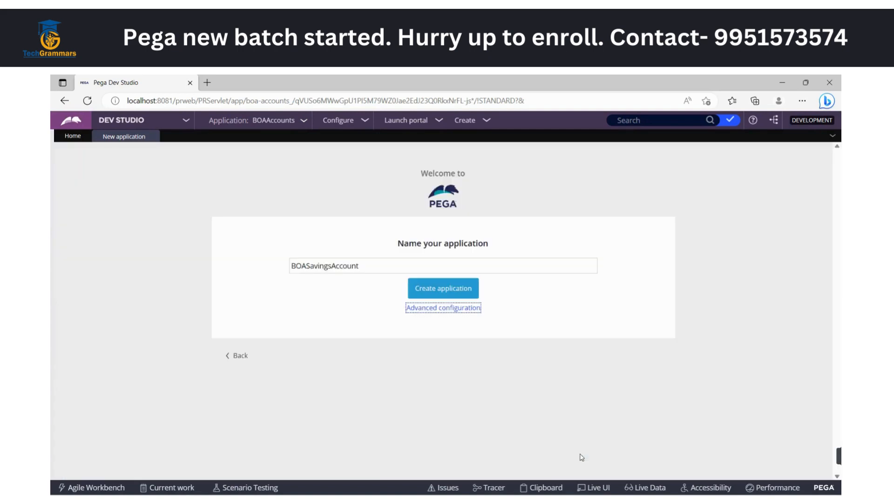
click(442, 292)
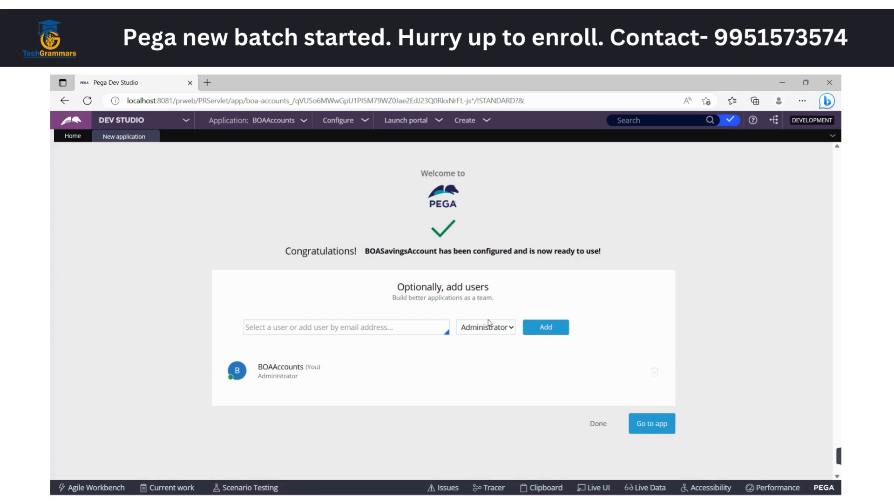
Capture a screenshot of the application's completion page with Snipping Tool, covering the whole Dev Studio area
click(632, 501)
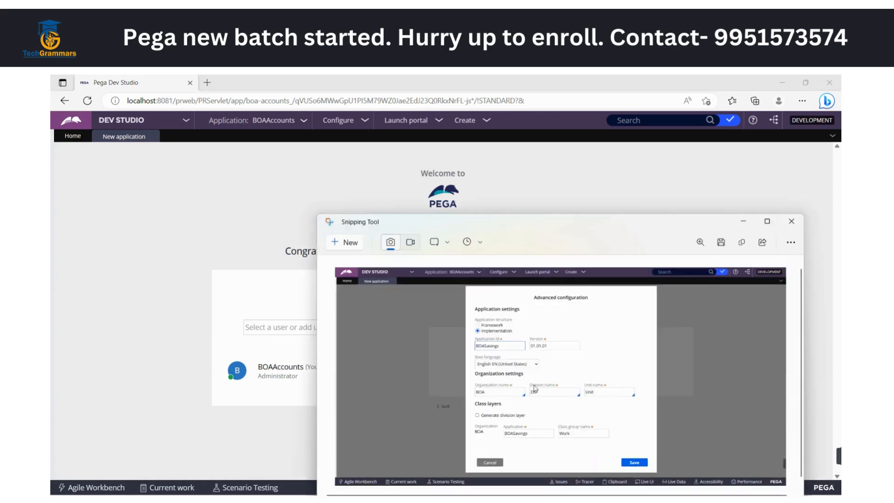
click(346, 242)
drag(53, 112, 841, 495)
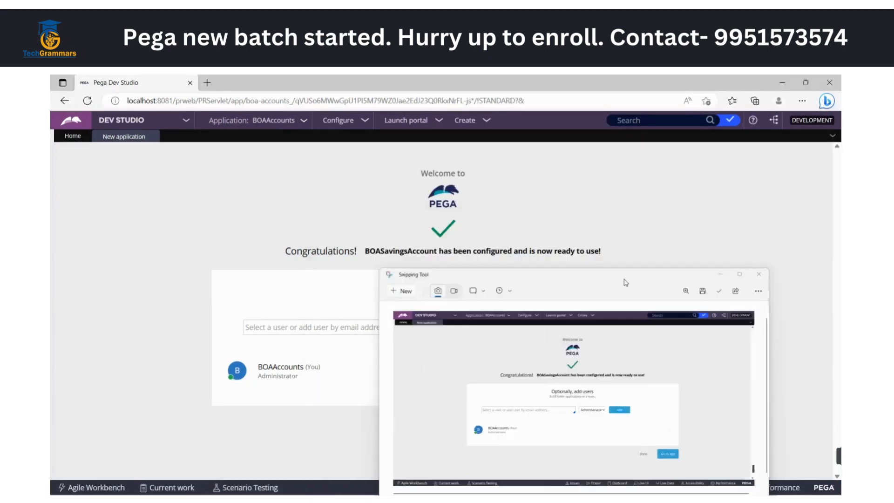
Switch to the Application Creation document in Word and paste the completion page screenshot at its end
mouse_move(619, 499)
click(694, 458)
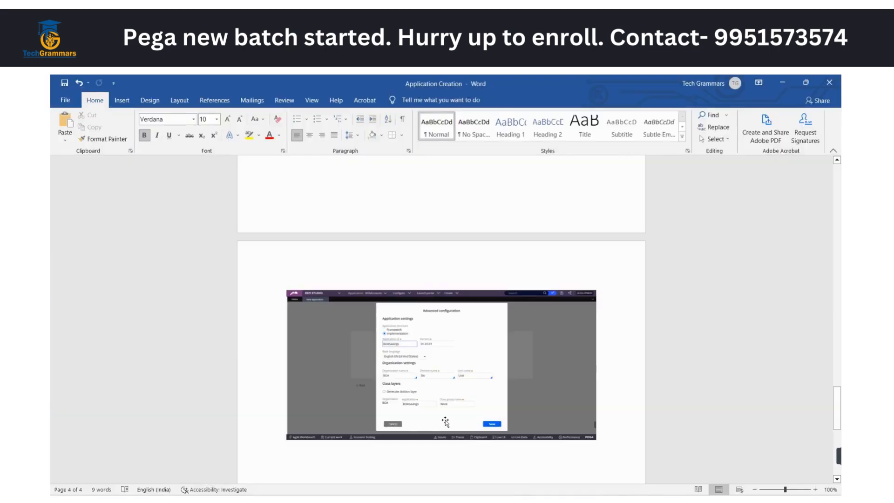
click(415, 443)
key(ctrl+v)
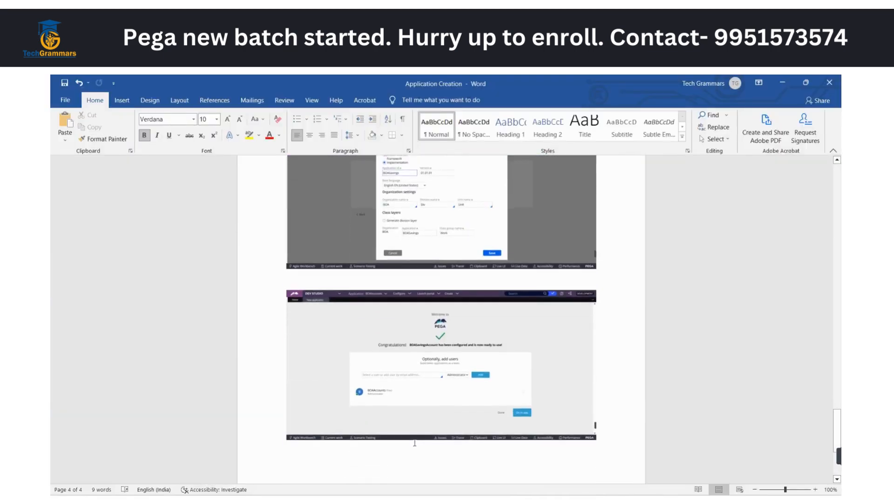
Back in Pega Dev Studio, enter the new user's e-mail address as the user to add to the application
key(alt+Tab)
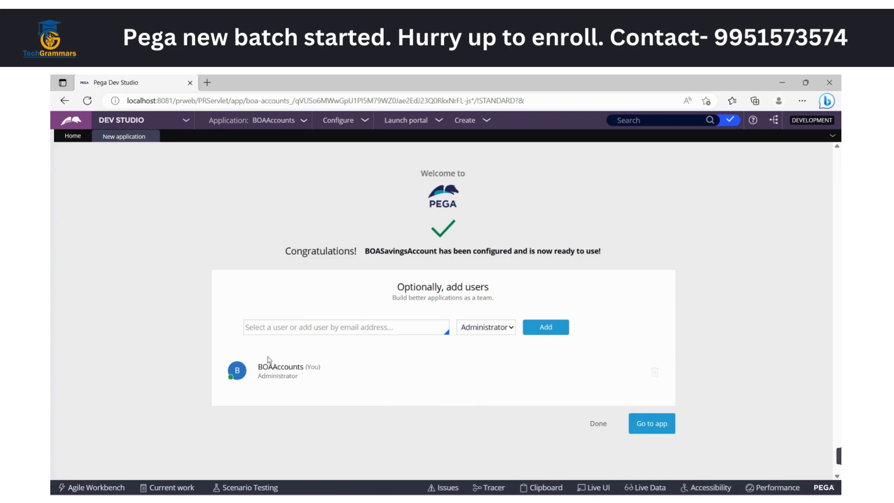
click(273, 327)
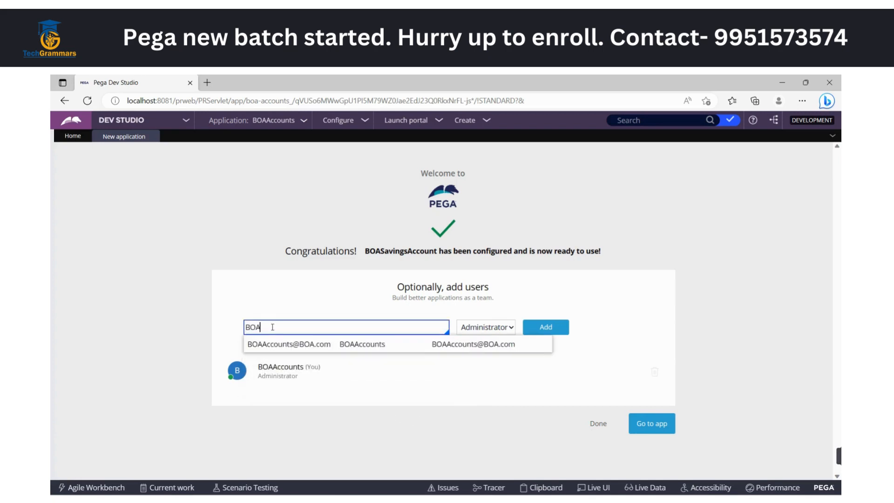
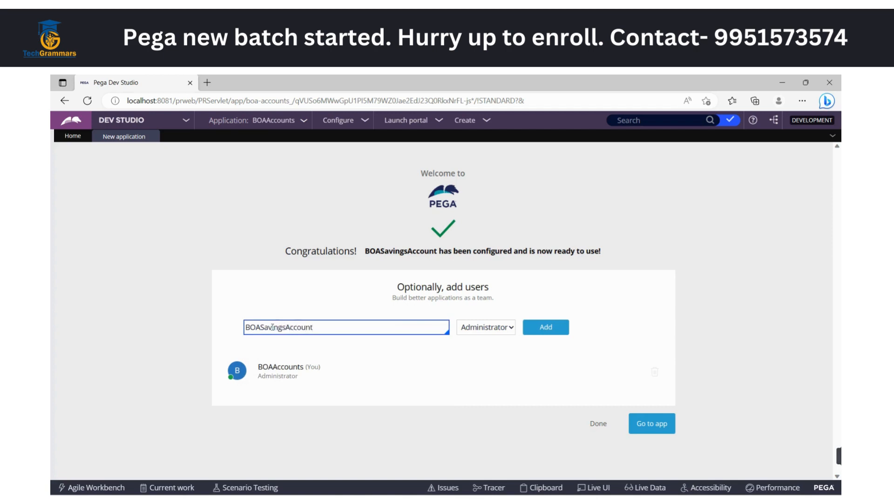
click(360, 436)
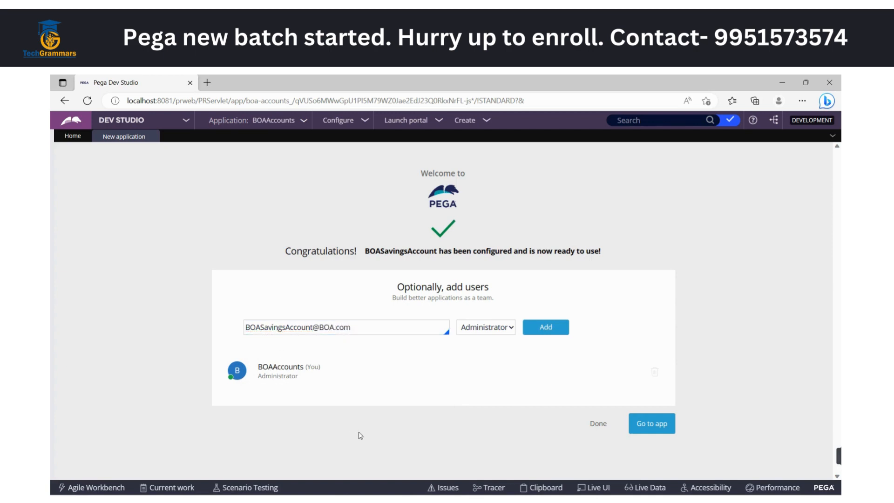
double_click(262, 327)
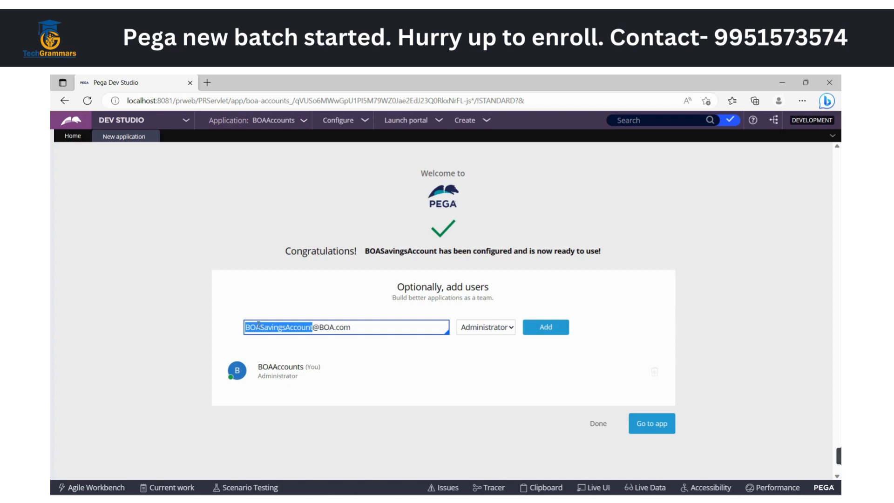
click(404, 386)
Set the new user's role to Author
click(489, 328)
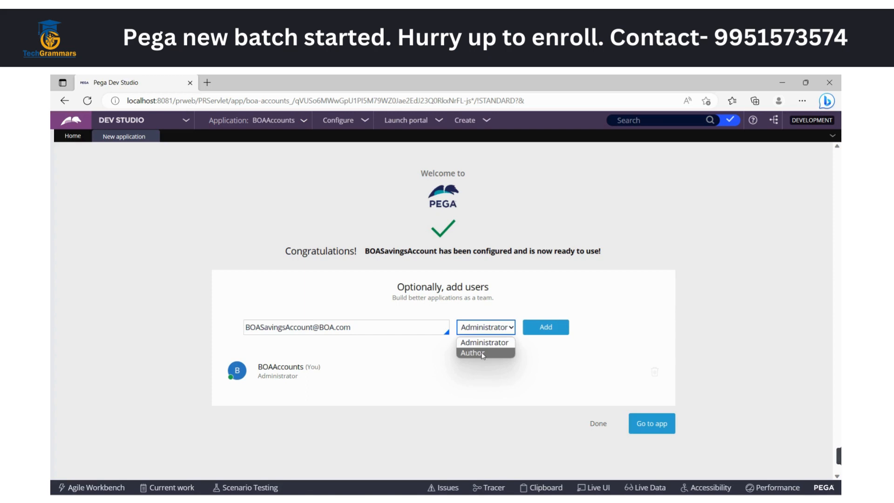
click(483, 353)
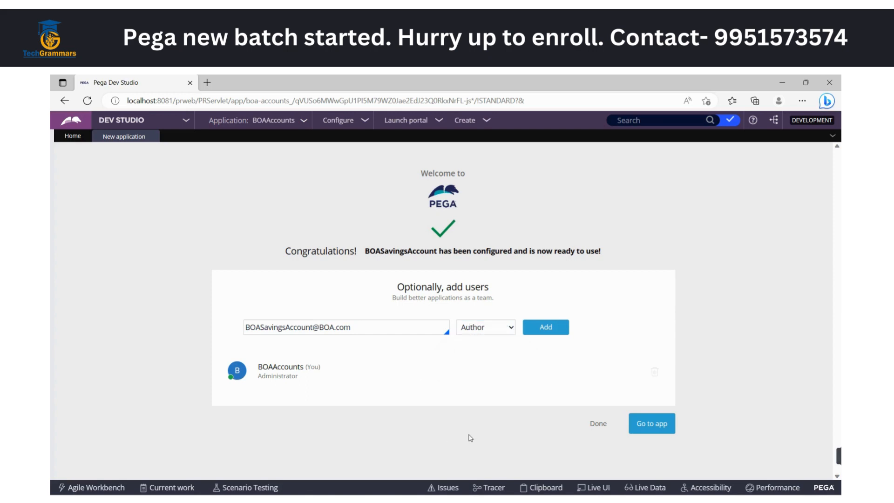
triple_click(356, 331)
Capture a screenshot of the filled-in add users form with Snipping Tool, covering the whole Dev Studio area
click(566, 500)
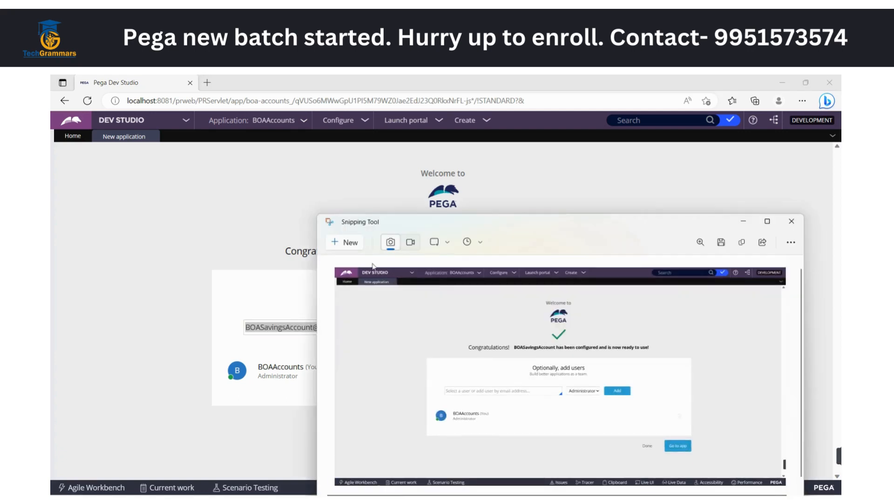
click(351, 243)
drag(51, 112, 792, 480)
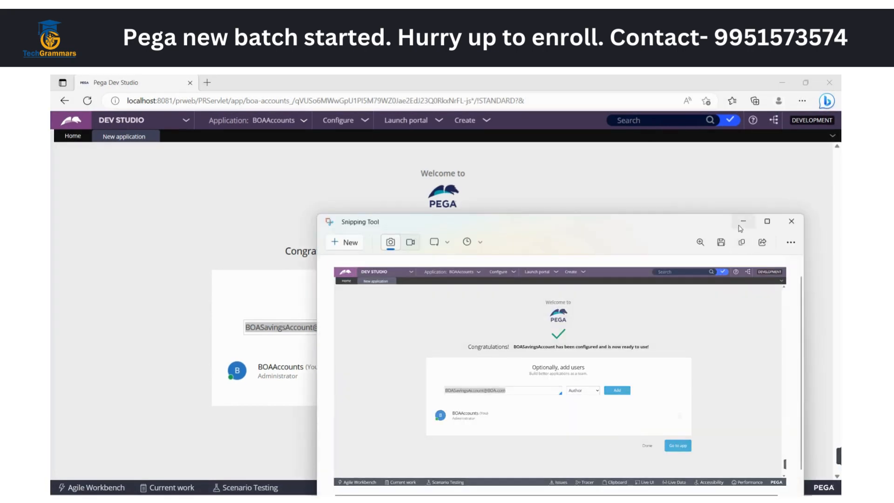
click(732, 248)
Switch to the Application Creation document in Word, paste the add users screenshot at its end and save the document
click(611, 500)
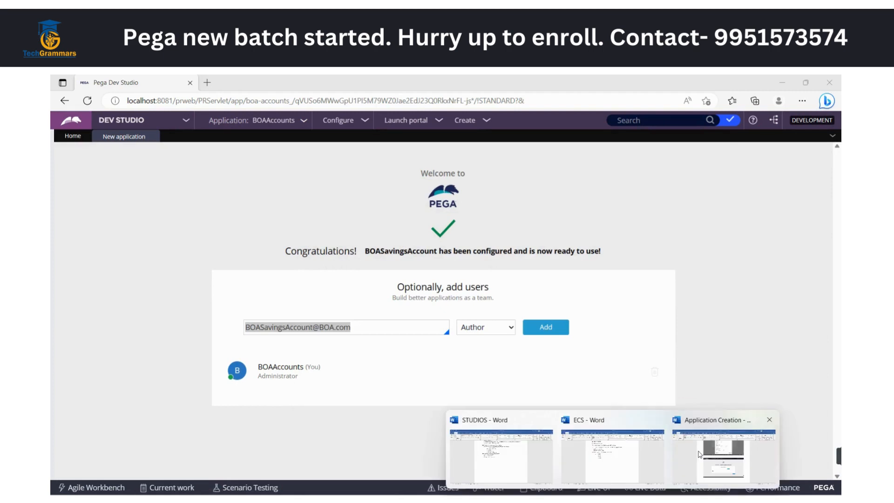
click(692, 455)
scroll(510, 433, down, 1)
key(ctrl+v)
key(Return)
key(Return)
key(ctrl+s)
Back in Pega Dev Studio, finish the new application wizard without going to the app and log off
key(alt+Tab)
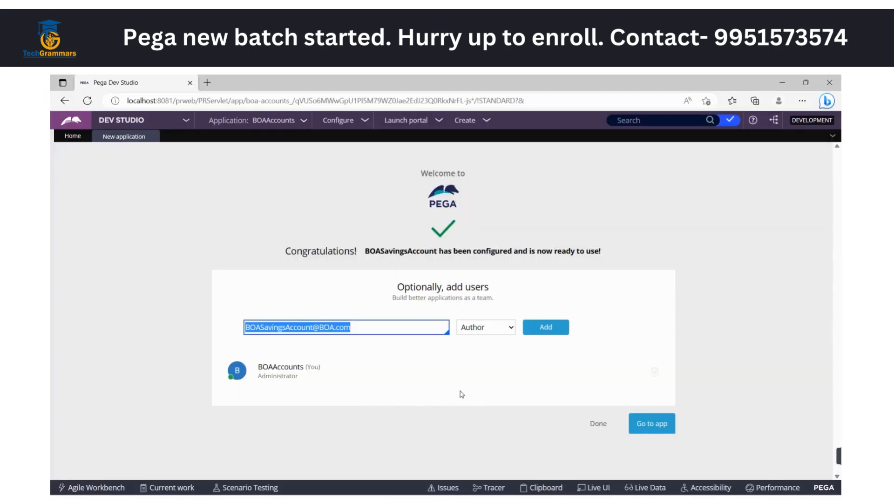
click(429, 424)
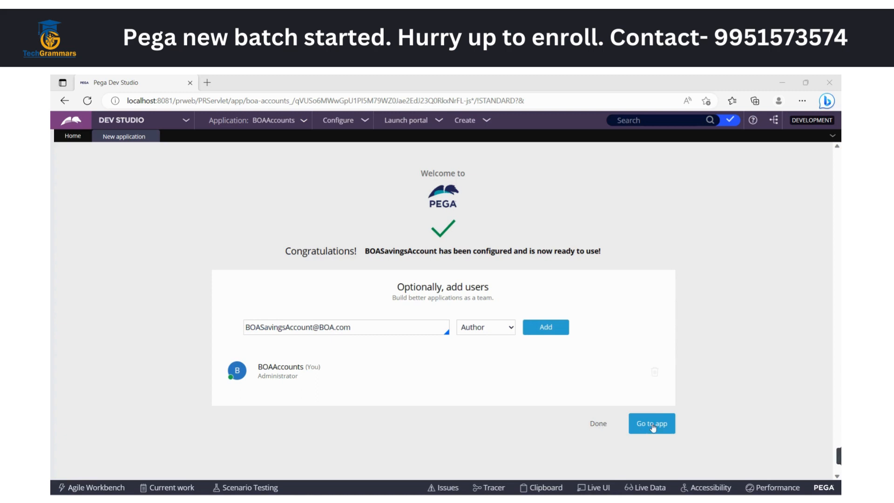
click(601, 426)
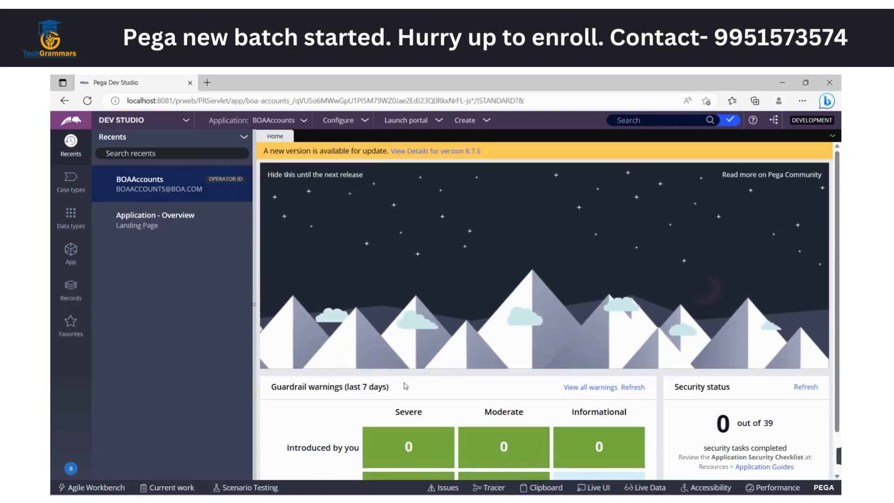
click(72, 469)
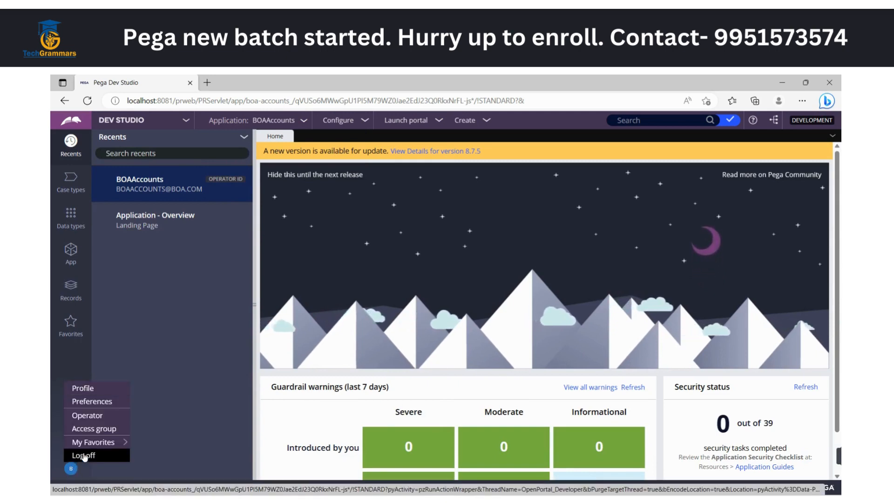
click(84, 456)
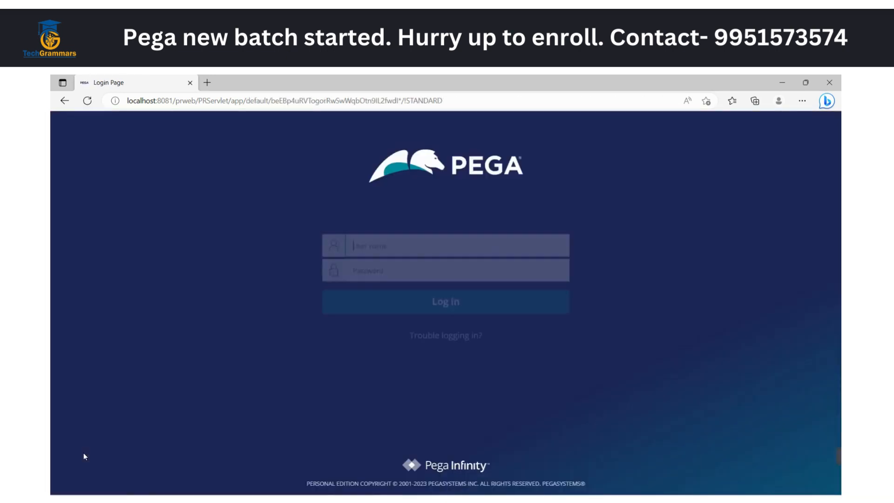
Switch to the Application Creation document in Word and check the last pasted screenshot
mouse_move(612, 501)
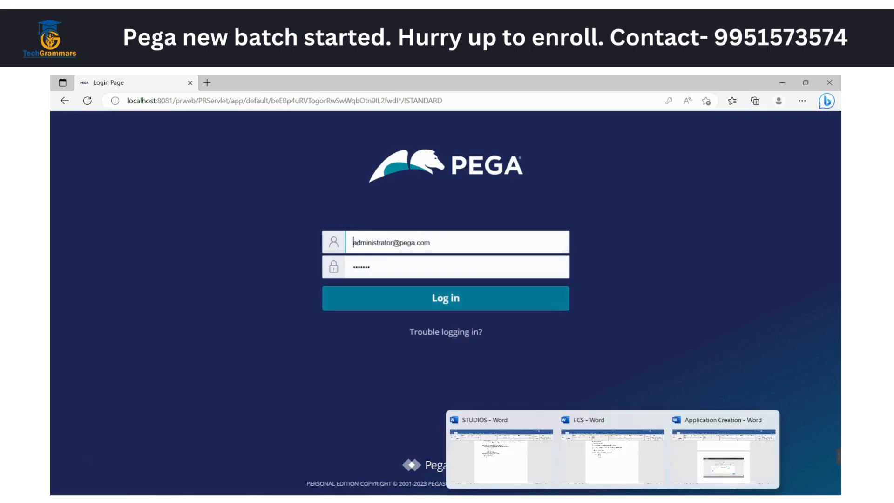
click(714, 458)
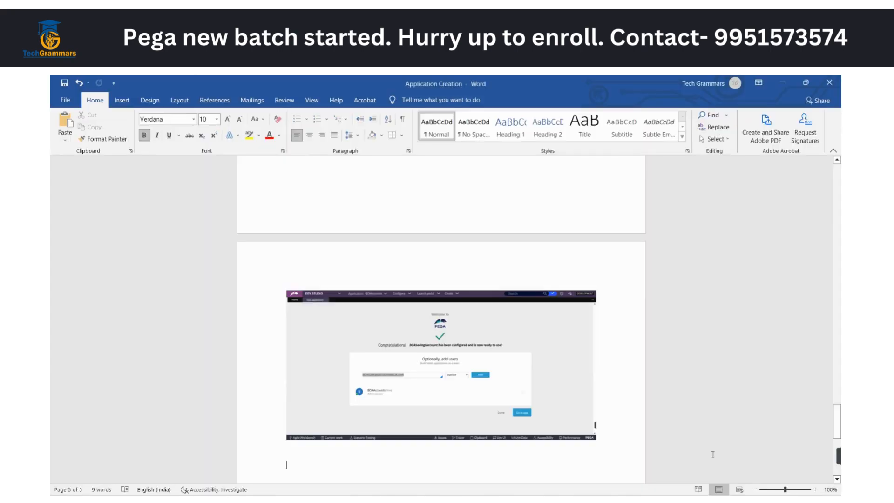
scroll(400, 394, down, 2)
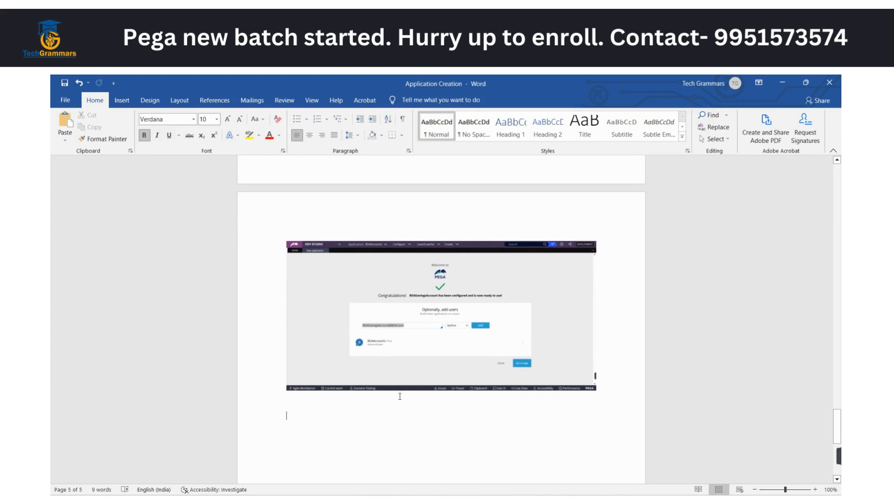
Back on the Pega login page, log in with the prefilled administrator account
key(alt+Tab)
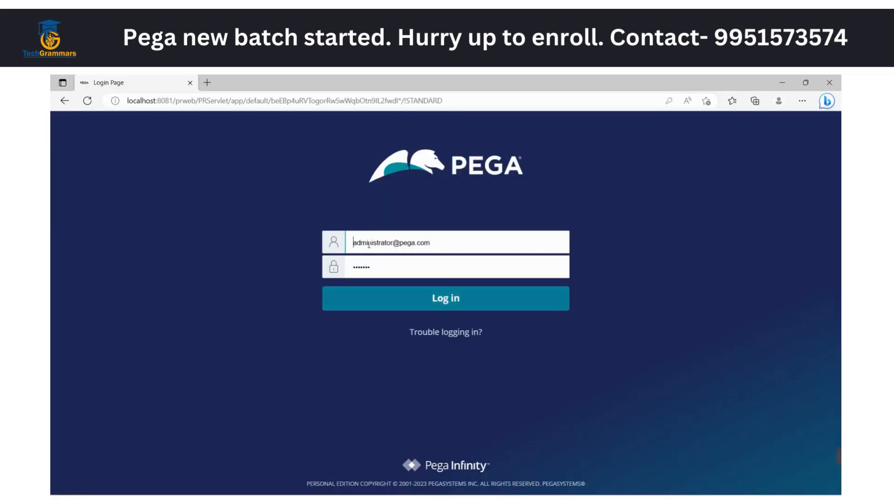
triple_click(368, 244)
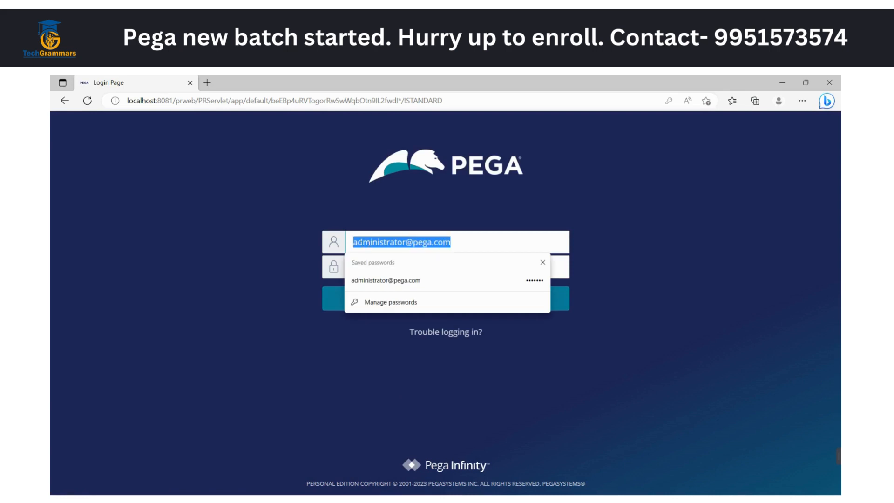
click(228, 308)
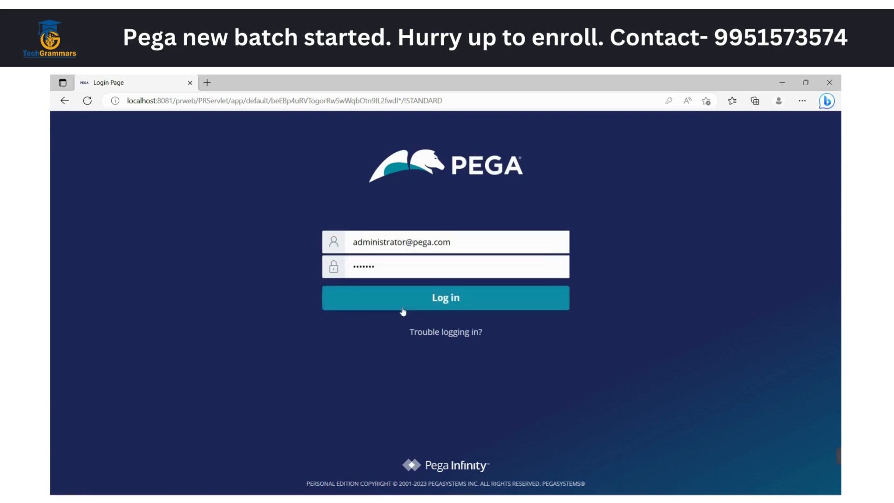
click(469, 297)
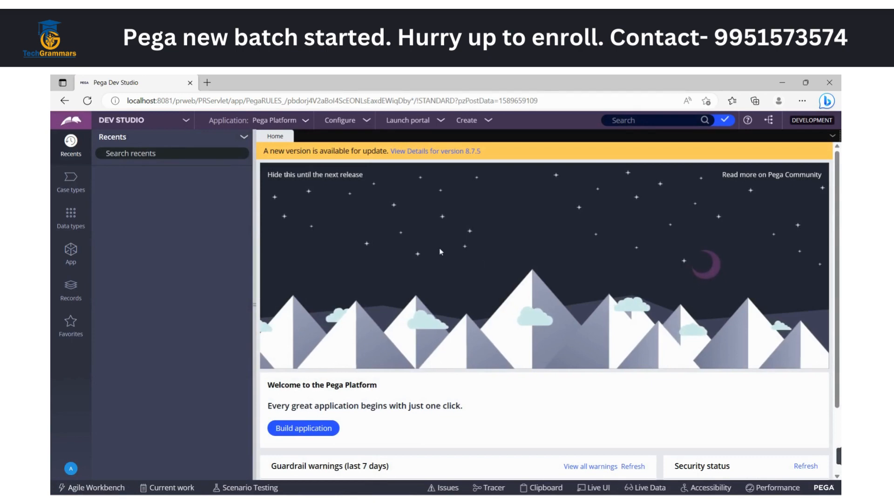
double_click(440, 248)
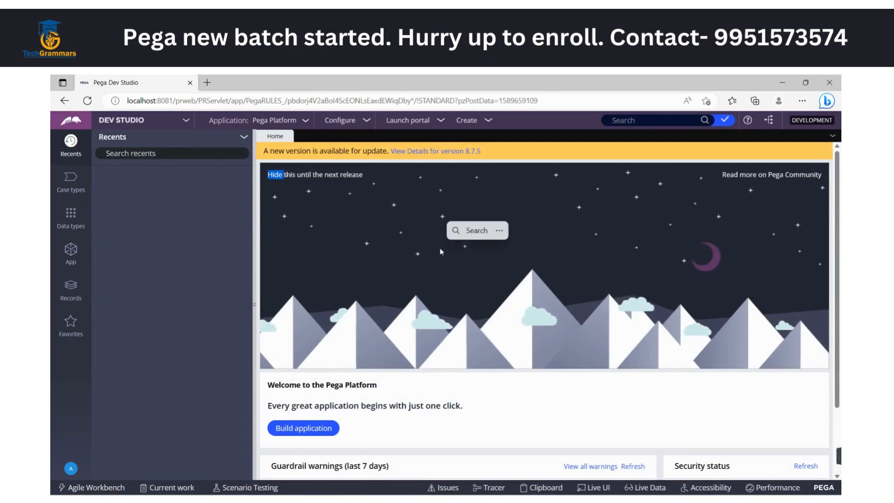
Open the list of Operator ID instances from the Organization records
click(67, 293)
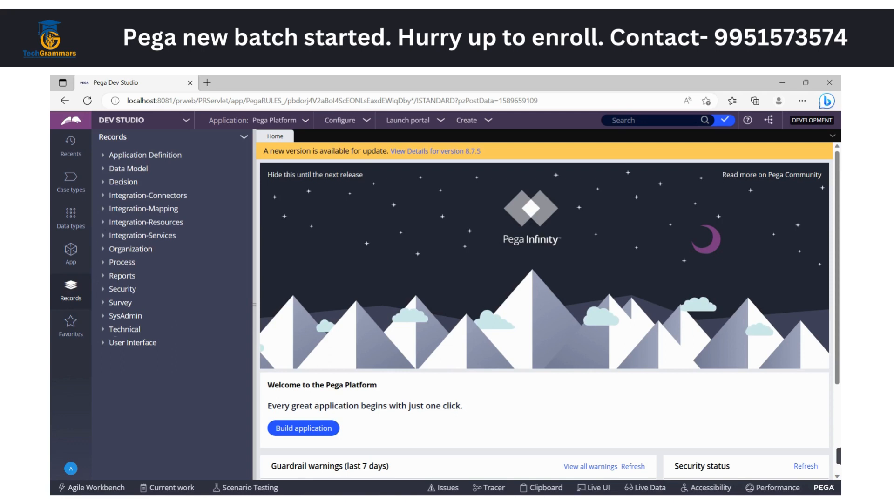
click(103, 249)
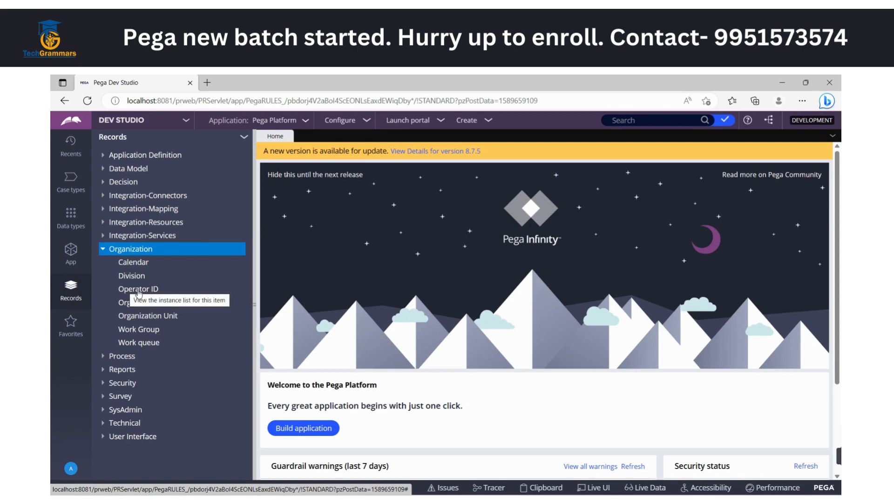
click(138, 290)
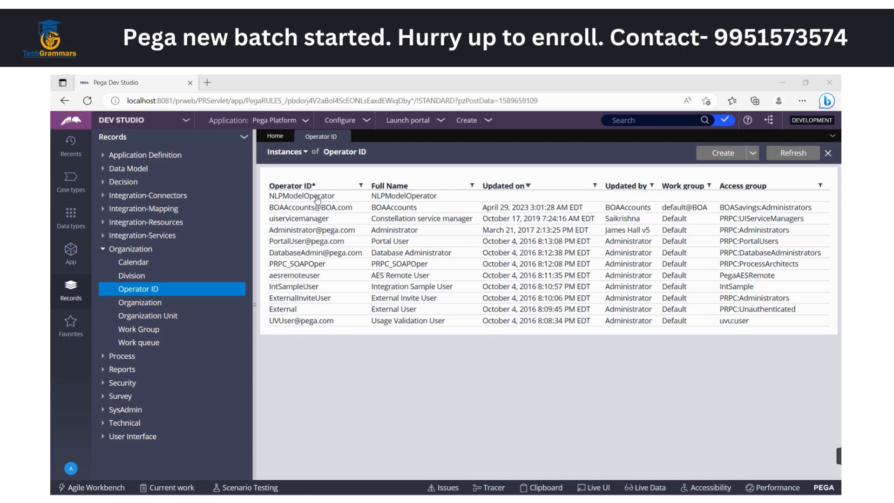
Filter the Operator ID instances by full name with BOASavings, and refresh the list to remove the filter
click(473, 186)
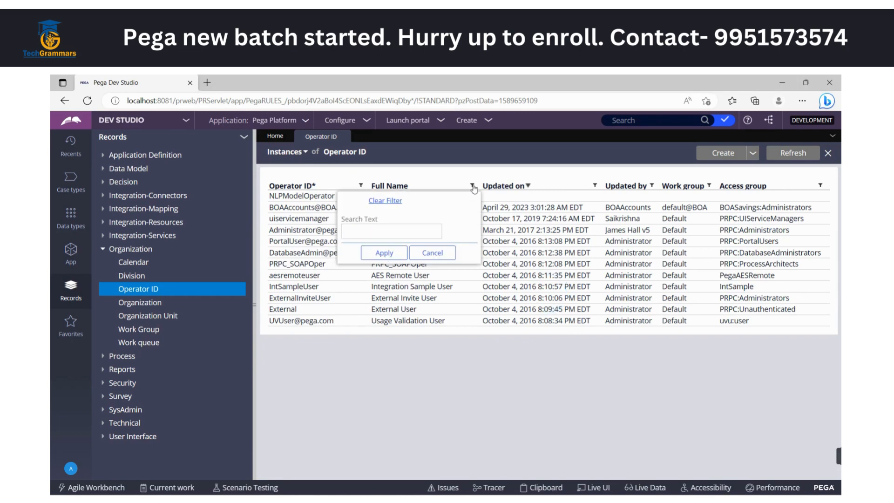
click(387, 228)
text(BOASavings)
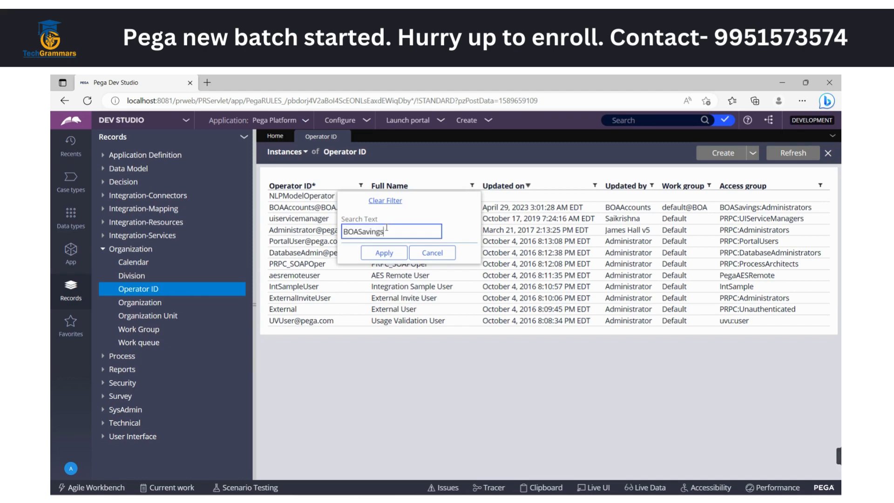
click(383, 253)
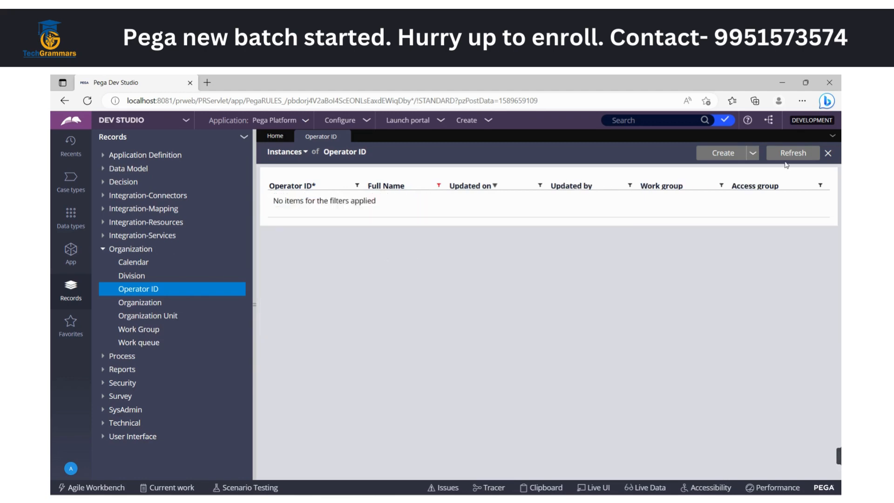
click(788, 155)
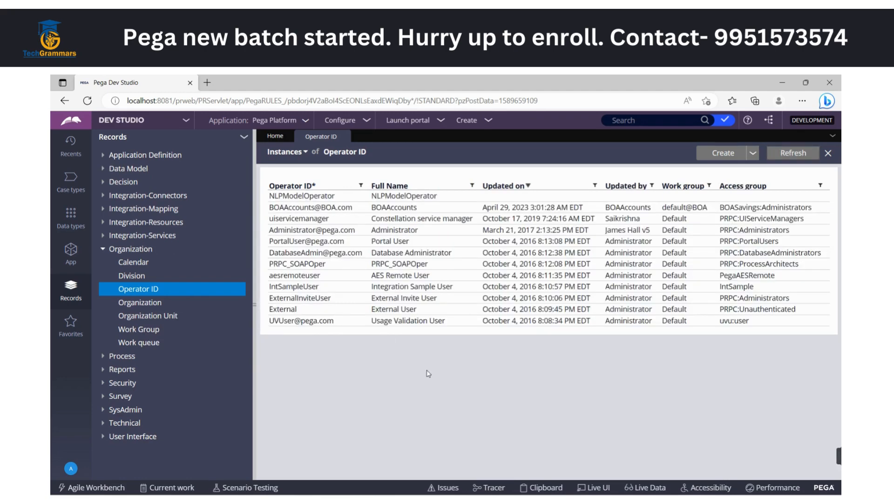
Log off from the administrator session
click(71, 471)
click(99, 453)
Try to log in with the user name BOASavingsAccount taken from the clipboard history and the account password
click(435, 244)
triple_click(434, 246)
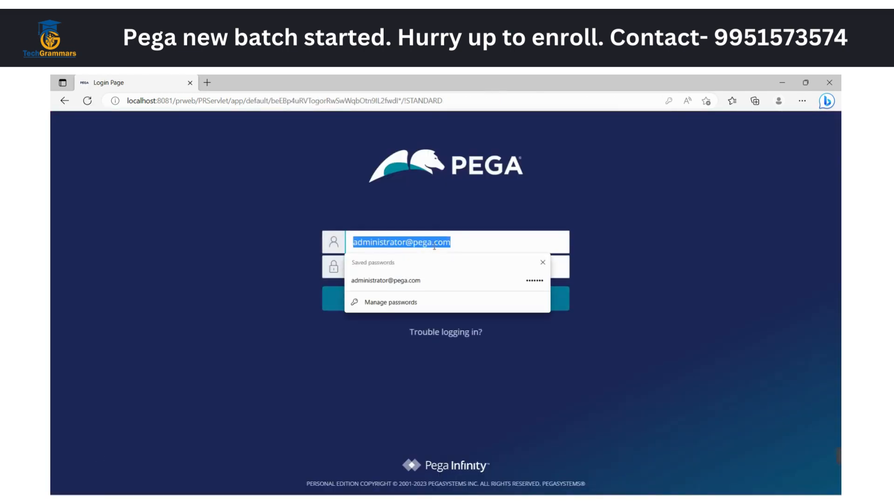
key(BackSpace)
key(super+v)
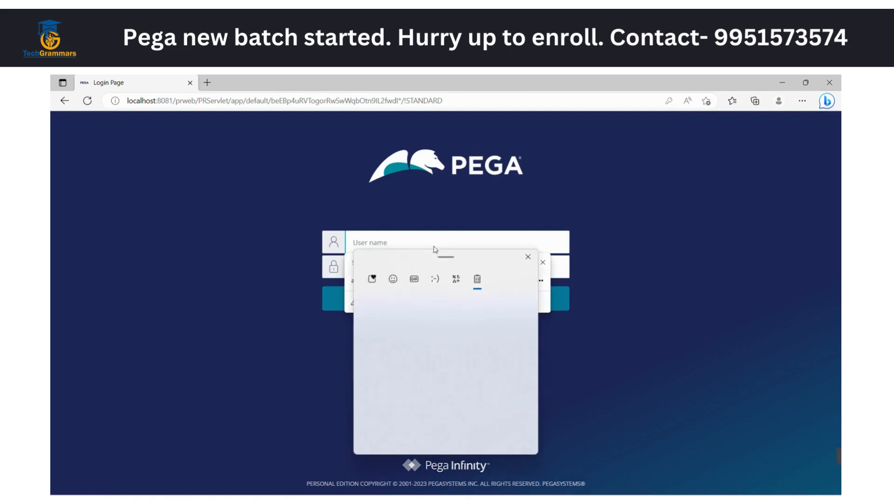
scroll(411, 409, down, 2)
scroll(410, 409, down, 5)
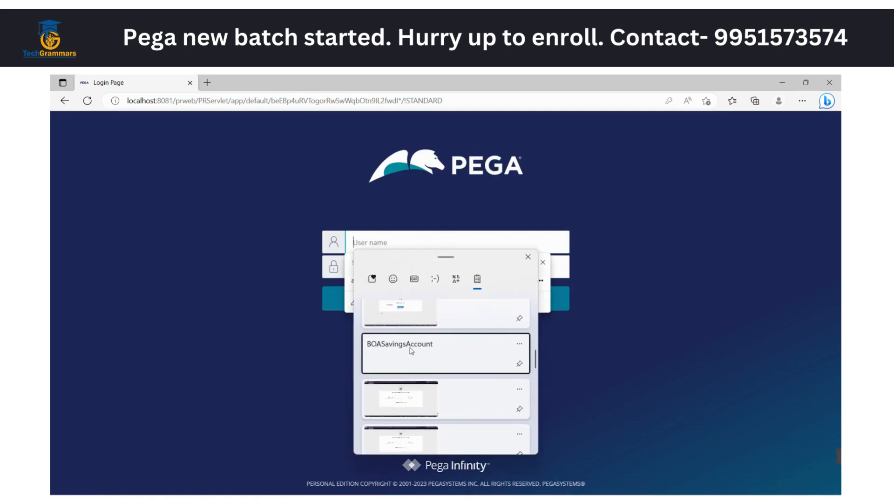
click(372, 350)
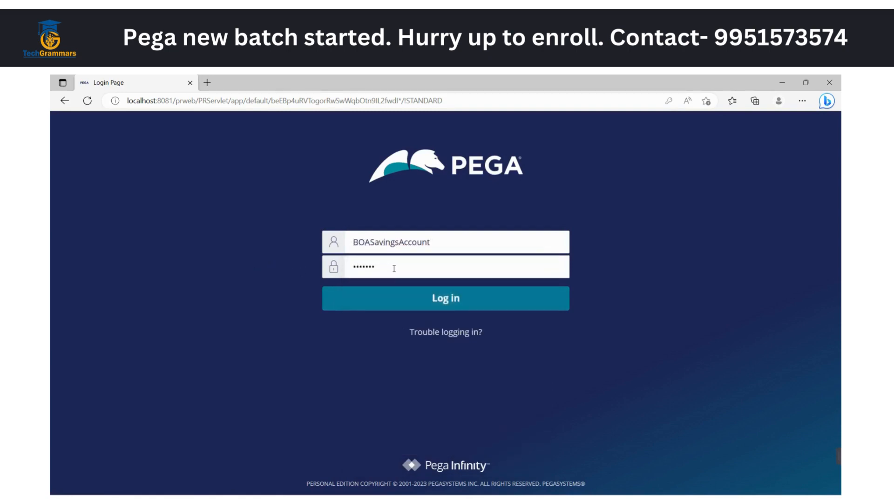
double_click(401, 265)
text(•)
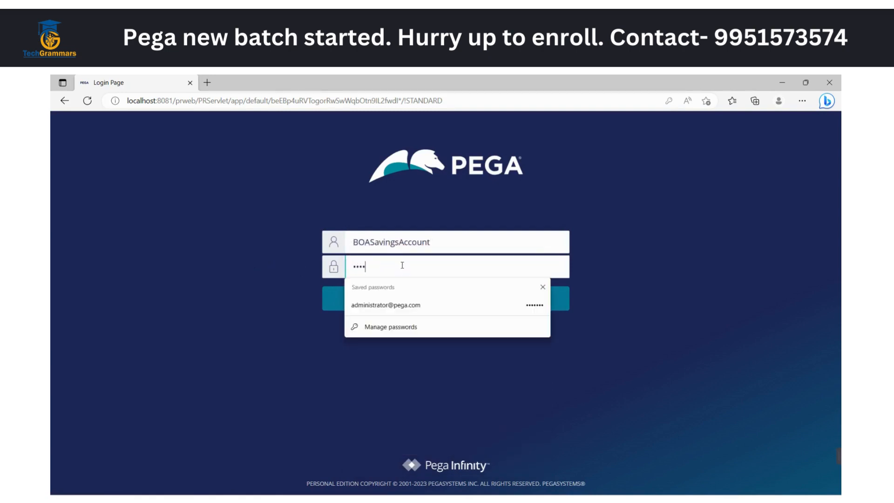
click(381, 293)
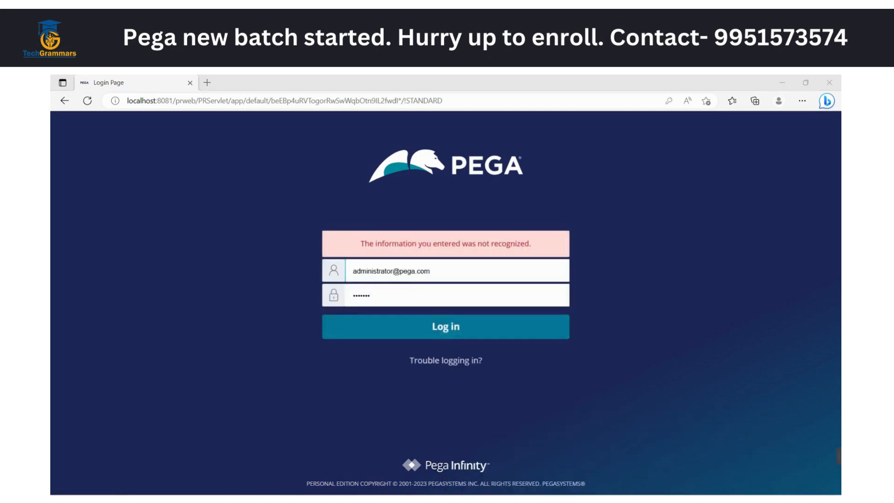
Switch to the Application Creation document in Word, check the user entered in the last screenshot at 140% zoom, and return to the login page
click(613, 500)
click(723, 459)
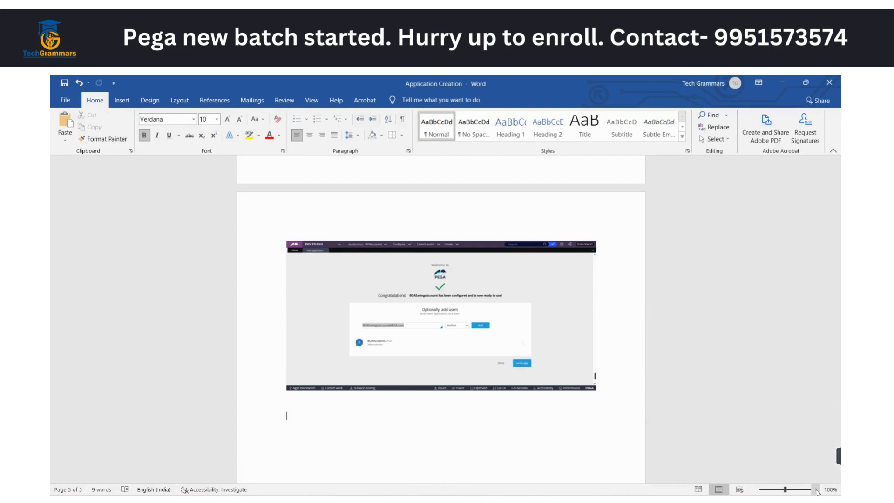
click(815, 490)
click(815, 489)
click(815, 489)
click(815, 489)
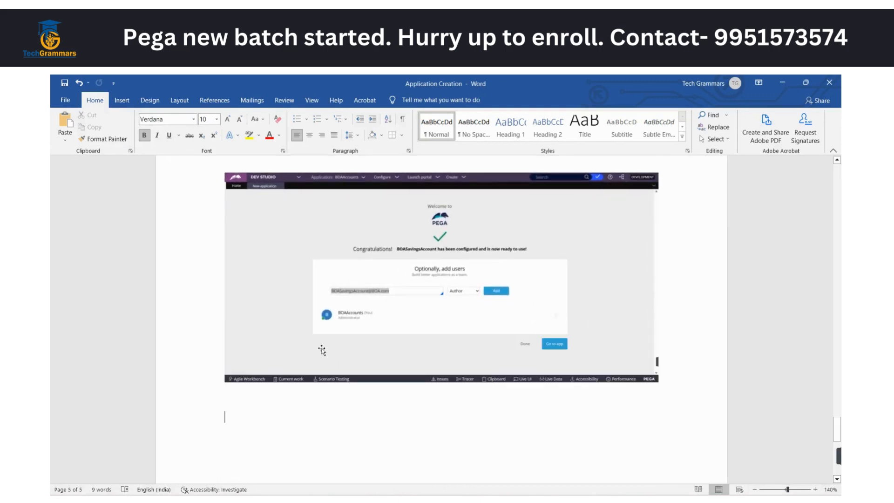
key(alt+Tab)
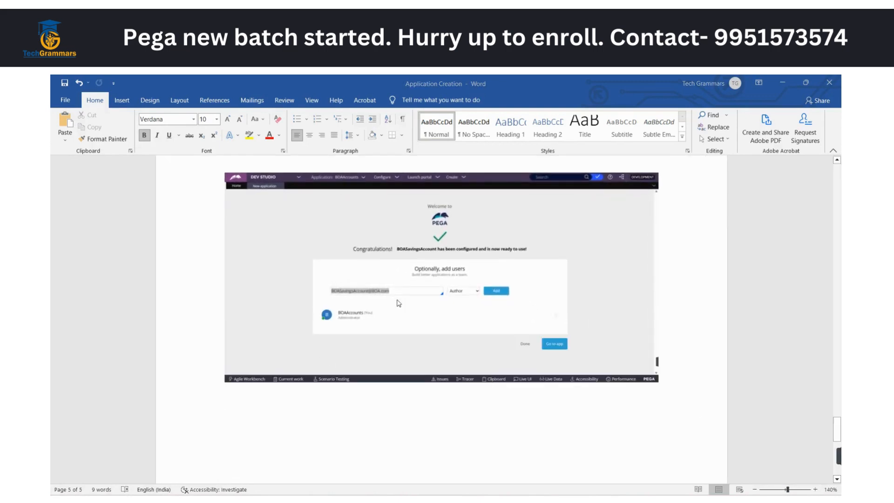
double_click(381, 274)
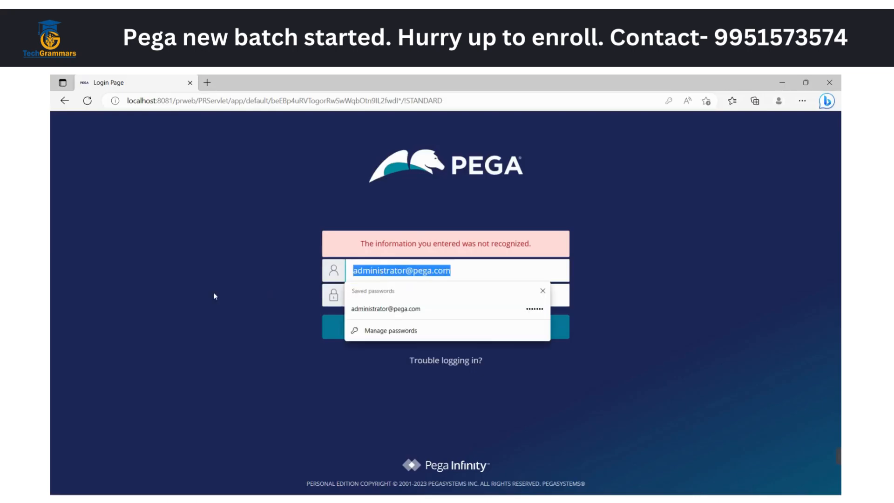
click(270, 296)
double_click(392, 269)
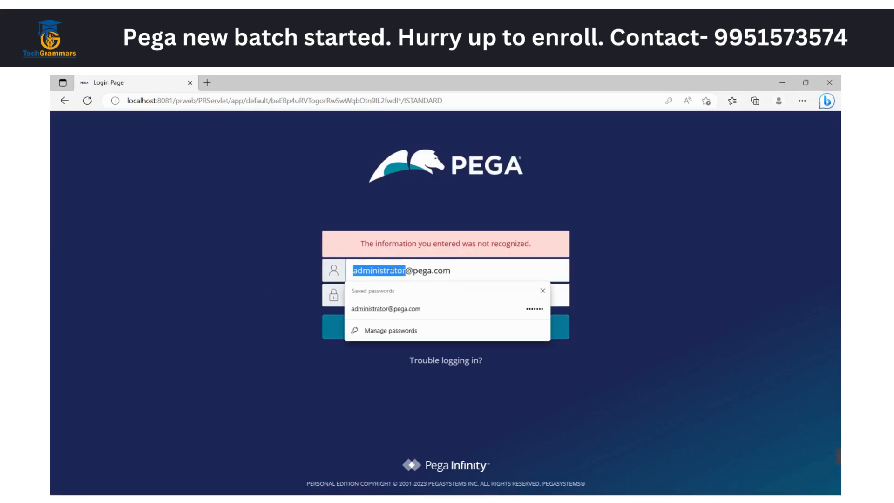
key(End)
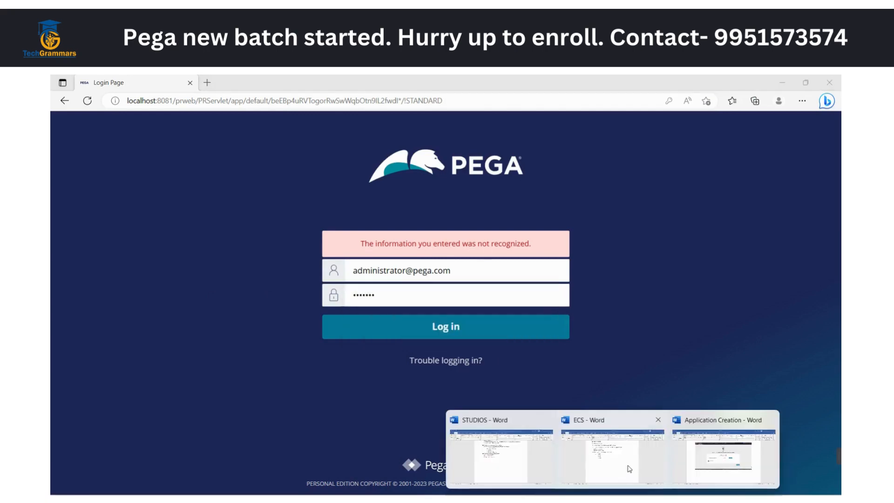
Check the earlier add-users screenshot in the Application Creation document in Word for the operator listed as administrator
click(708, 457)
scroll(397, 404, up, 12)
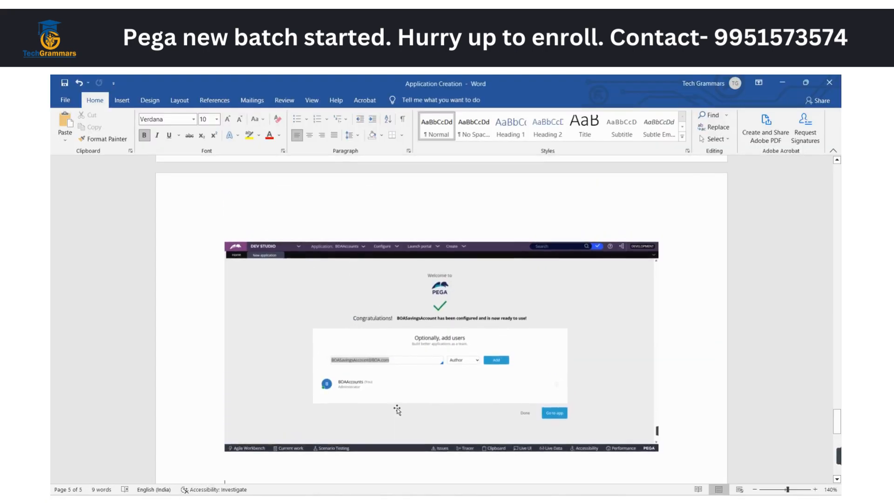
scroll(397, 409, up, 2)
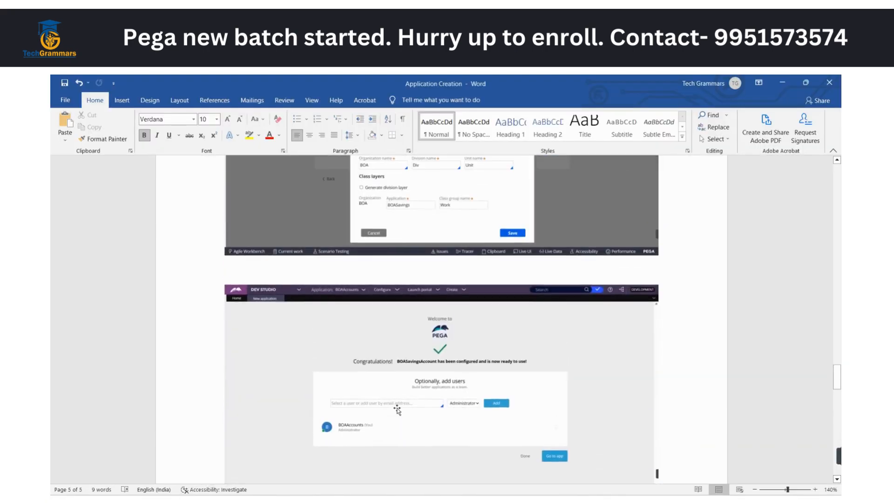
Back on the Pega login page, log in with the BOAAccounts operator's ID and password, and dismiss the offer to save the password
key(alt+Tab)
triple_click(371, 271)
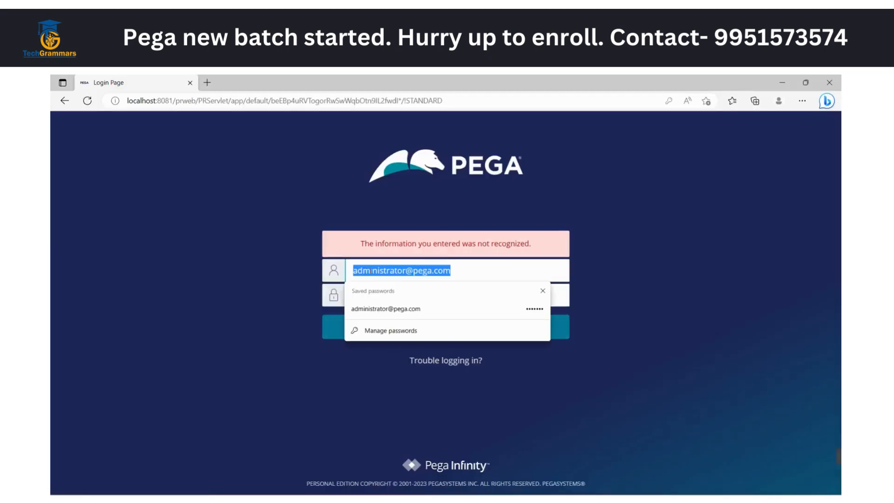
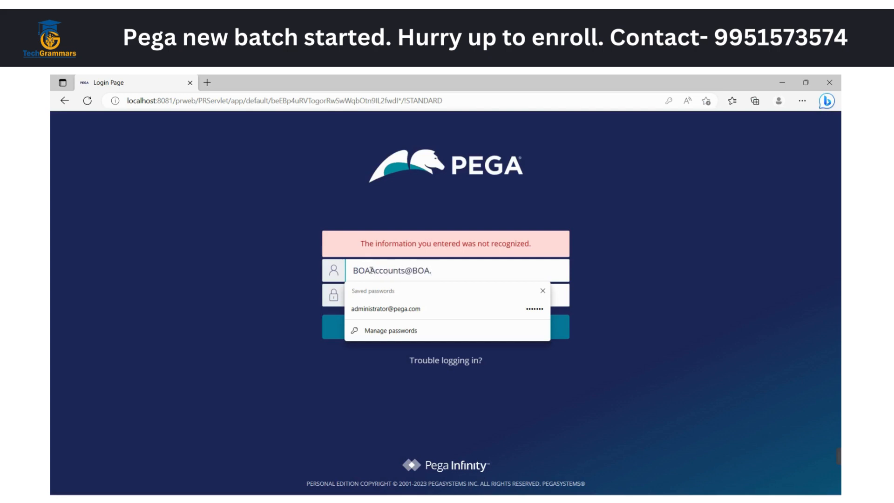
key(Tab)
text(••)
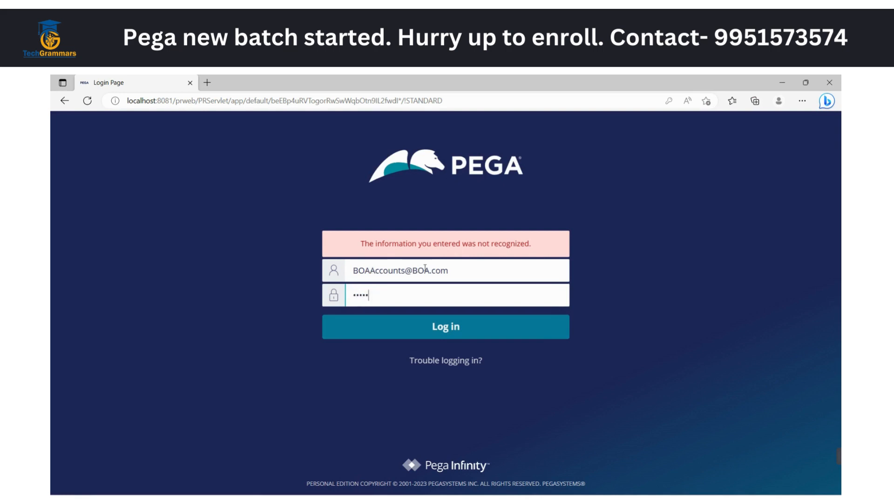
triple_click(425, 268)
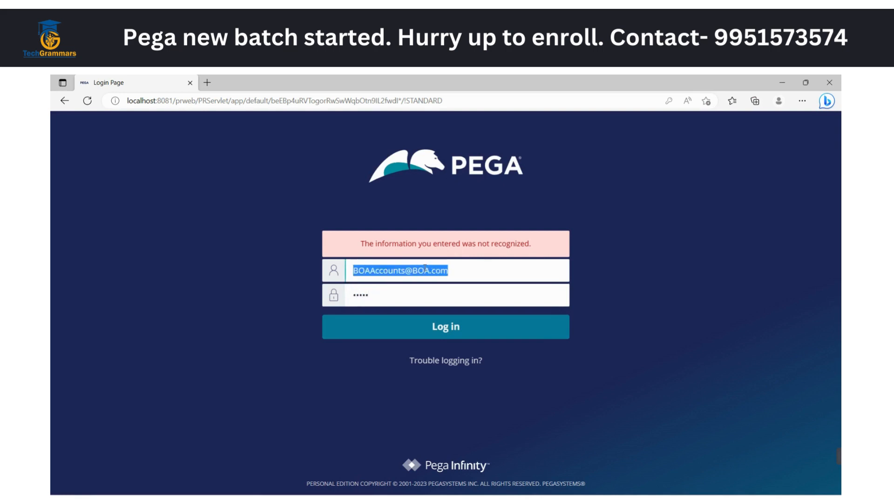
click(424, 327)
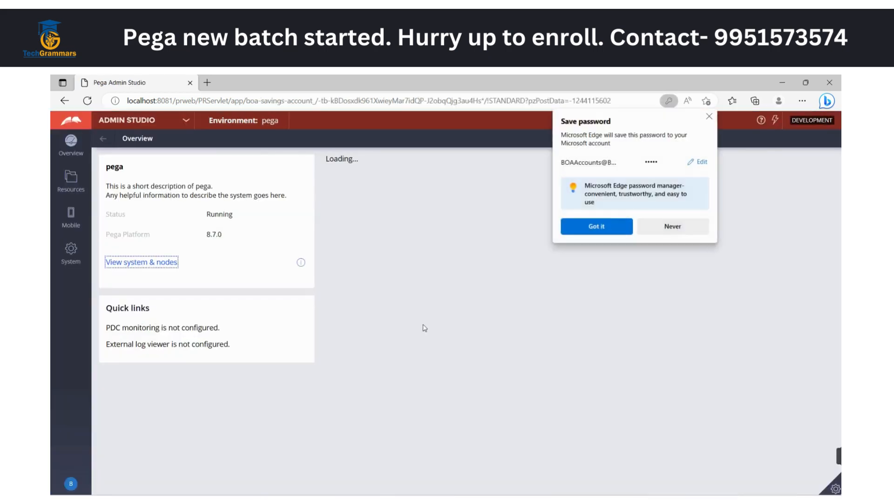
click(709, 116)
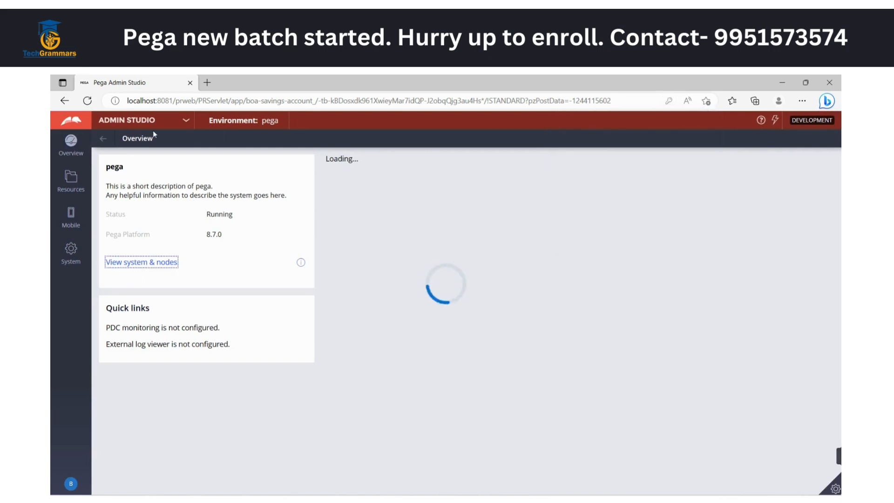
Open Dev Studio and switch the application to BOASavingsAccount
click(186, 122)
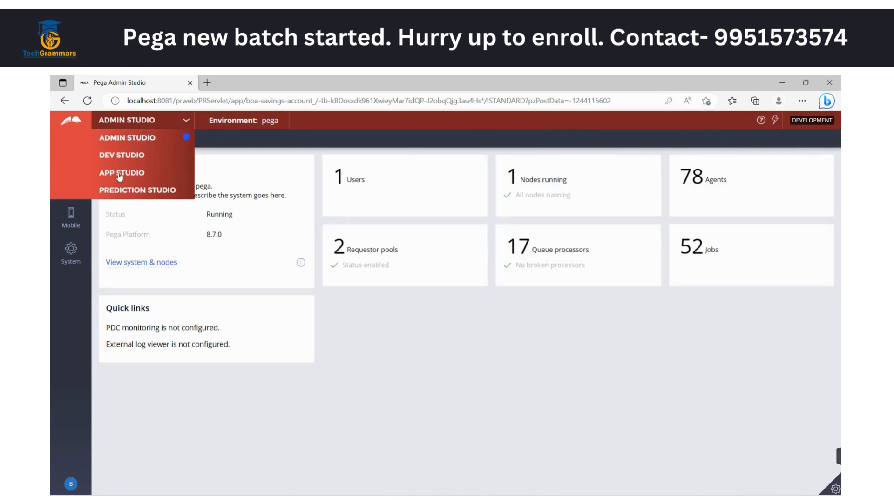
click(129, 158)
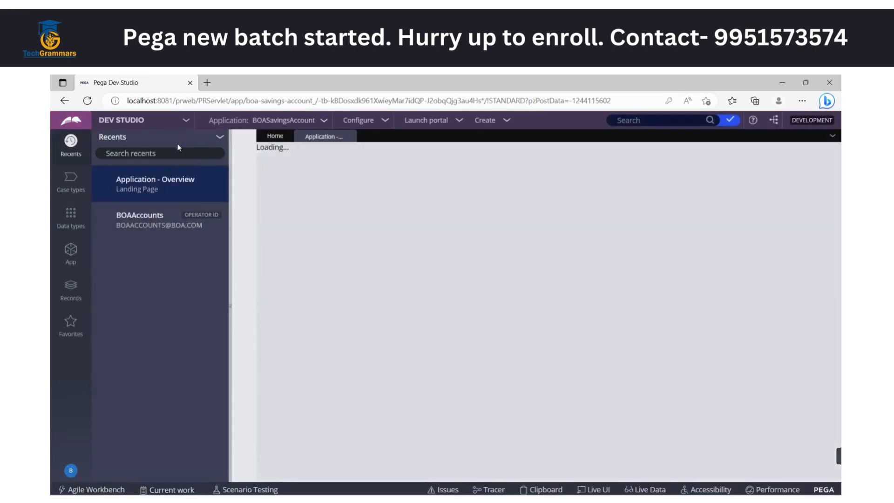
click(325, 122)
mouse_move(358, 200)
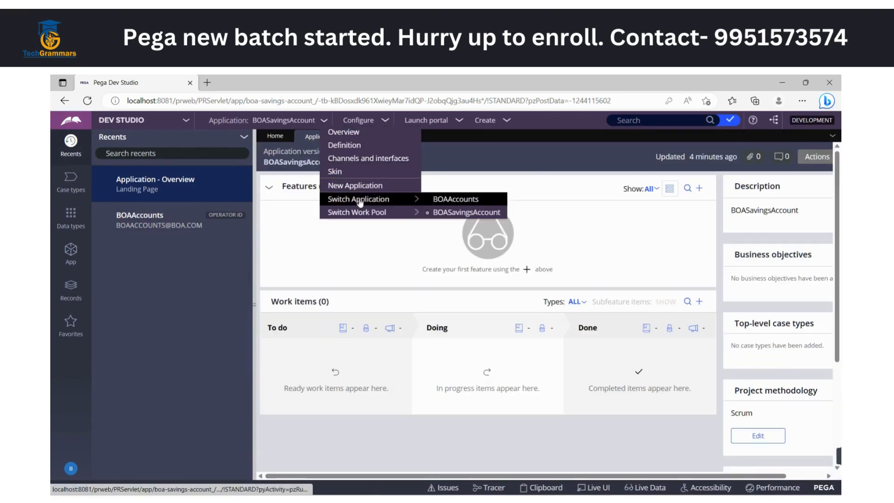
click(458, 213)
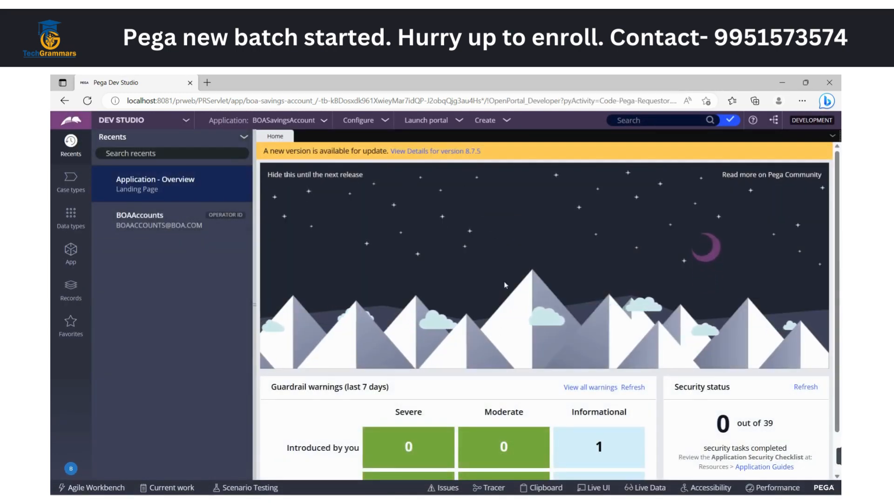
Open the logged-in operator's record and review its contact information and application access
click(71, 469)
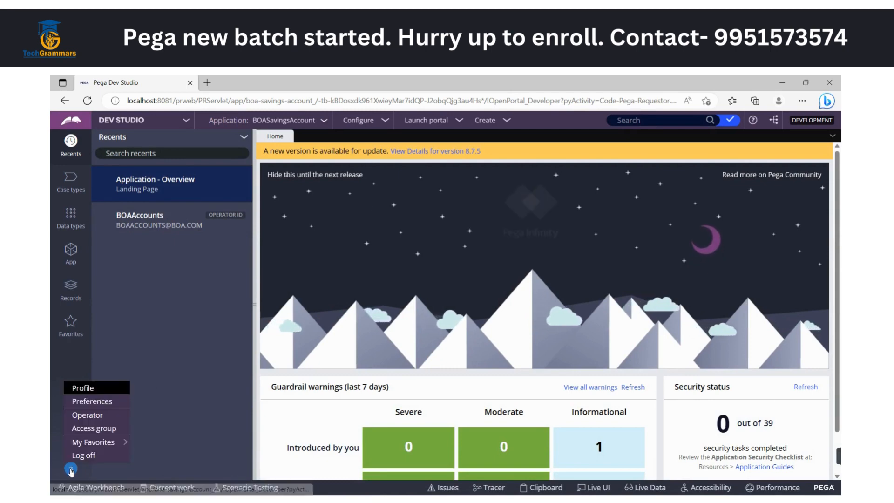
click(87, 417)
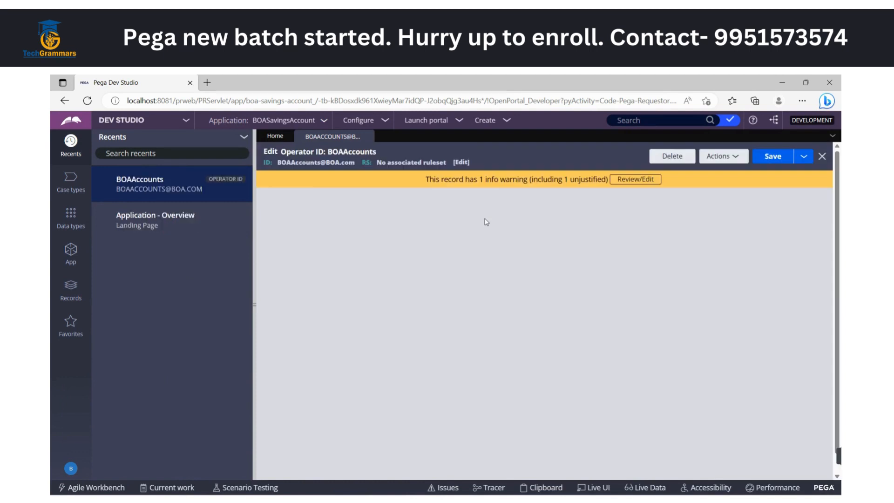
scroll(374, 406, down, 1)
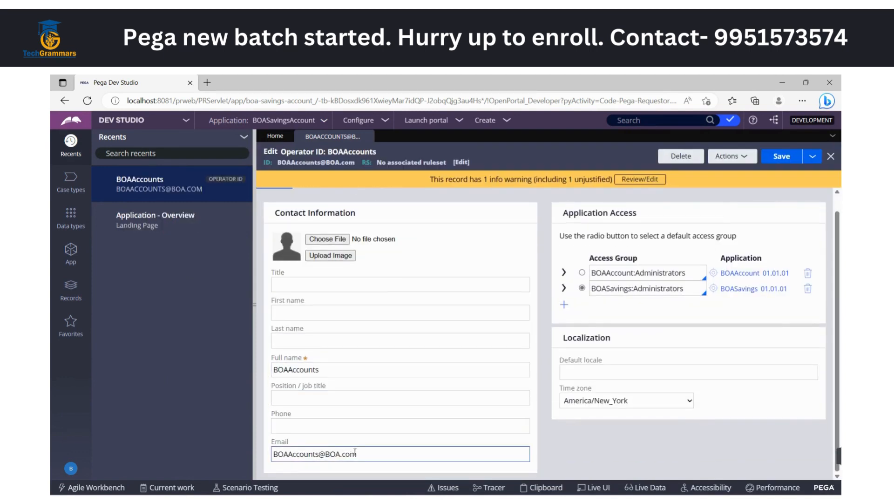
scroll(433, 397, up, 1)
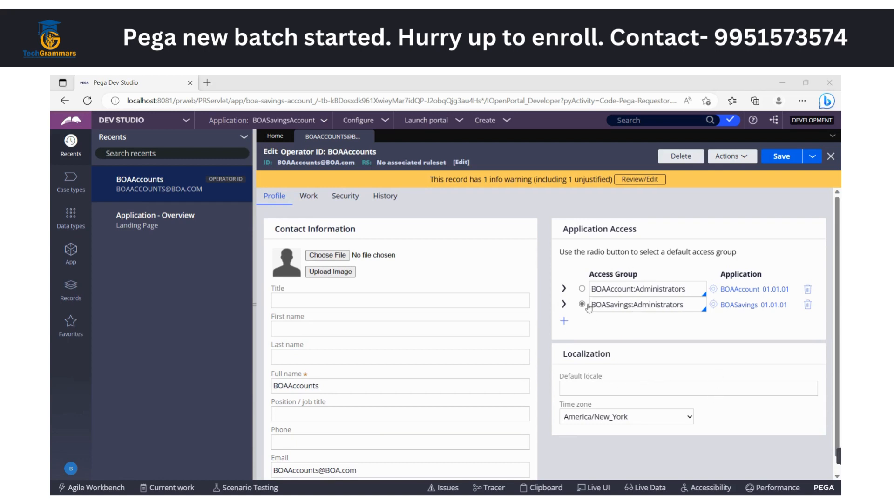
Start saving the BOAAccounts operator as a new record, replacing the part of its Operator ID before the @ with BOASavingsAccount
click(807, 158)
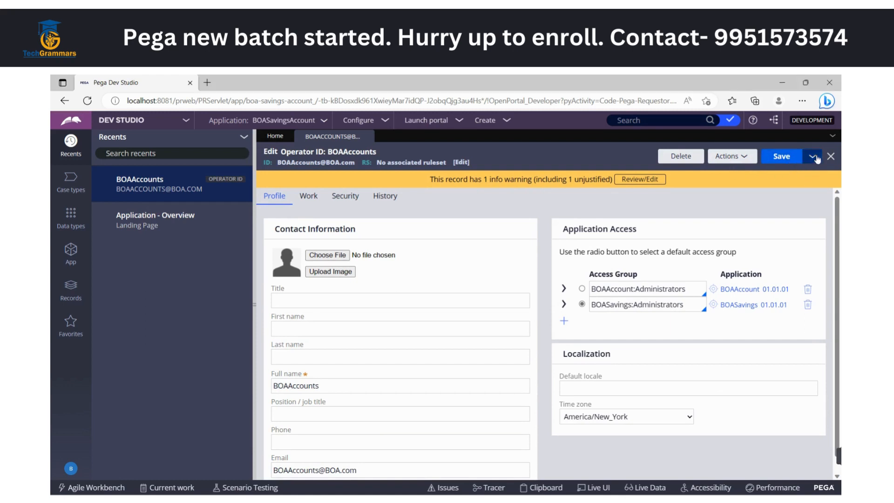
click(798, 172)
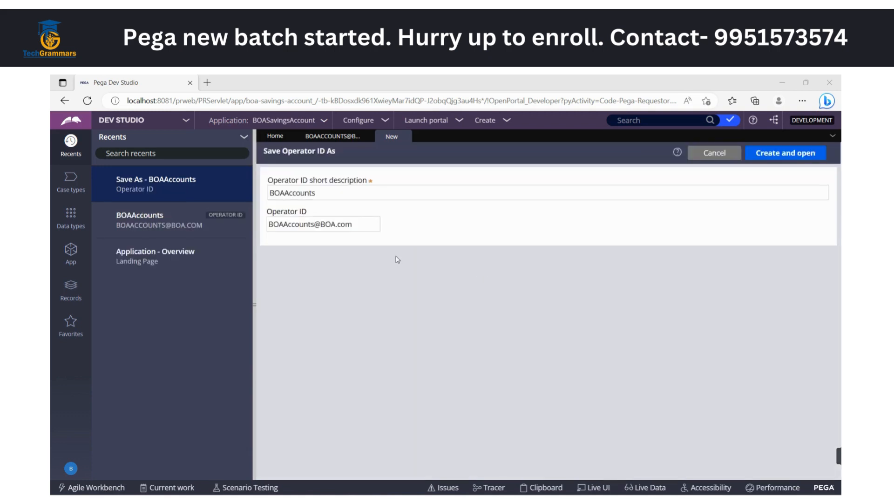
double_click(293, 224)
click(297, 282)
double_click(276, 227)
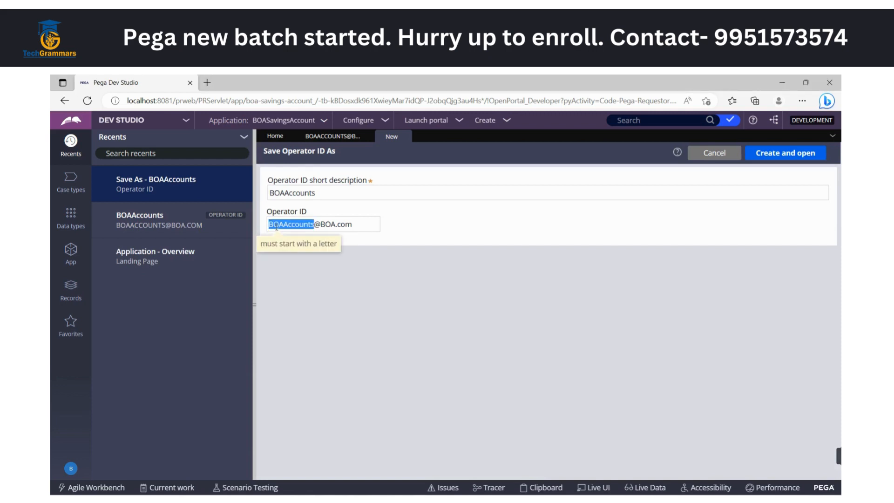
text(BOAS)
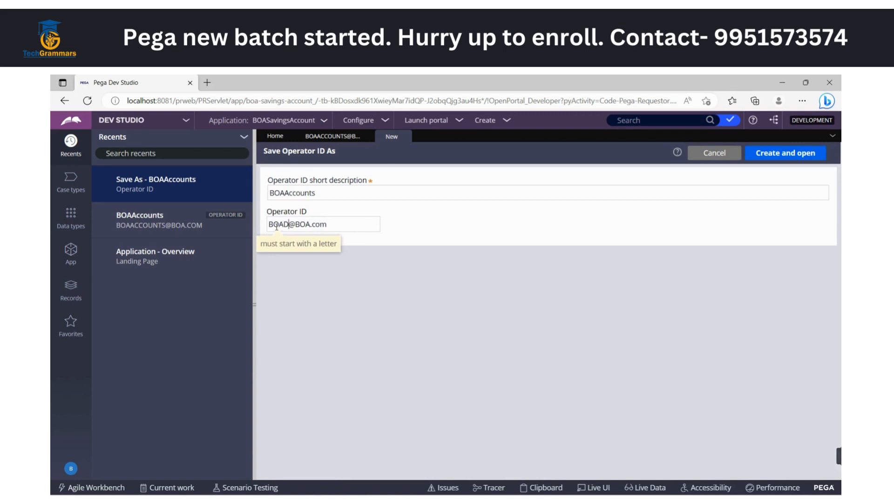
text(avingsAccount)
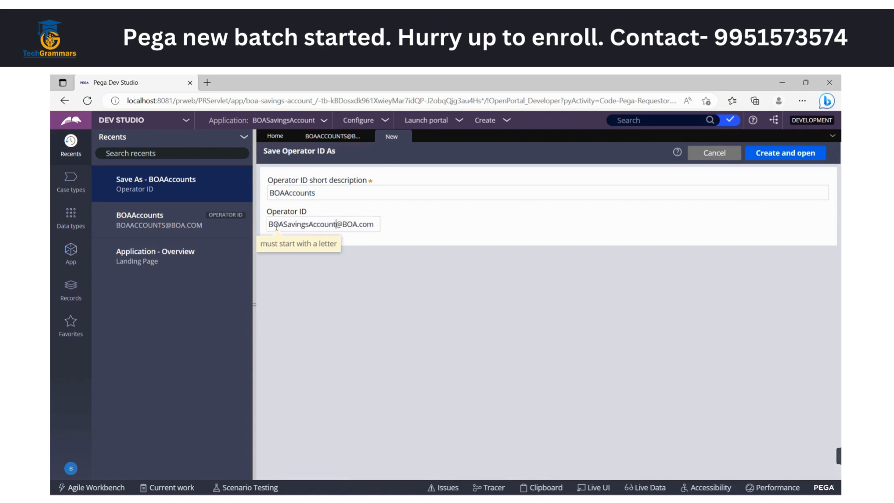
Set the new operator's short description to BOASavingsAccount, and create and open the record
key(ctrl+a)
key(ctrl+c)
click(334, 193)
key(ctrl+a)
key(ctrl+v)
click(346, 315)
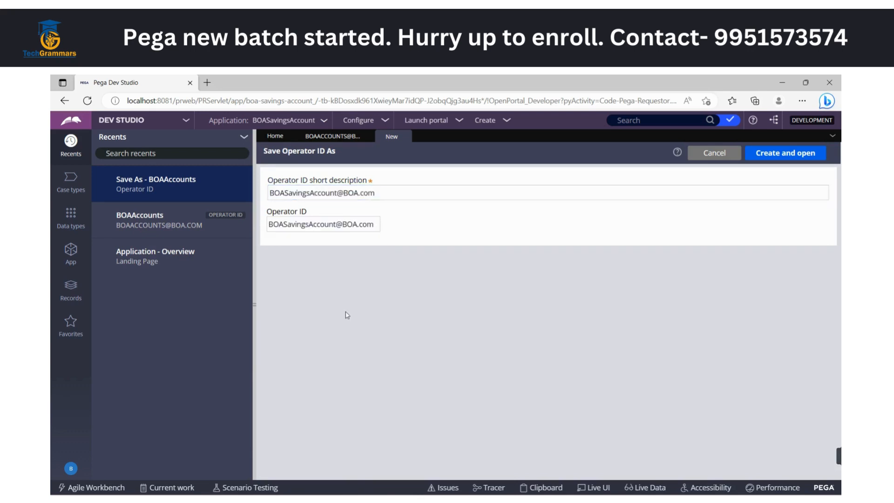
click(343, 194)
drag(336, 193, 393, 193)
key(BackSpace)
click(391, 325)
click(773, 157)
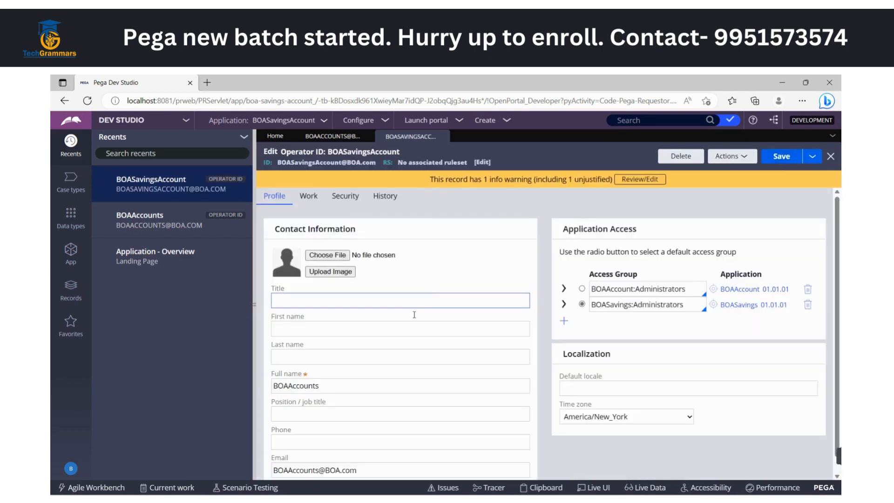
Replace the new operator's contact e-mail with its own Operator ID and set its full name to BOASavingsAccount
scroll(401, 367, down, 1)
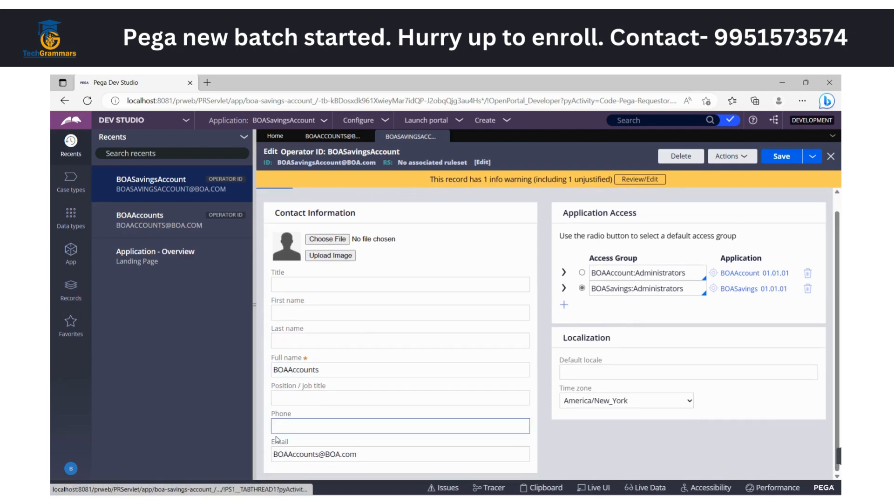
triple_click(301, 448)
key(ctrl+v)
click(590, 441)
double_click(294, 370)
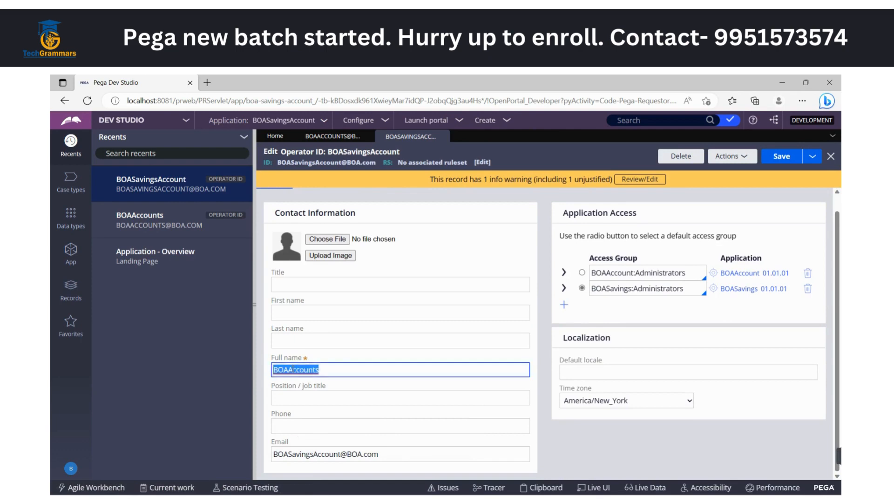
key(ctrl+v)
drag(340, 370, 379, 370)
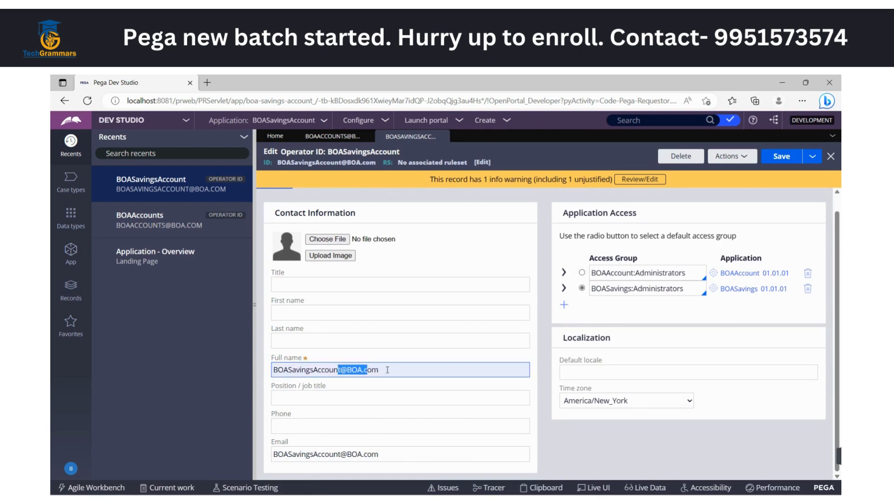
key(BackSpace)
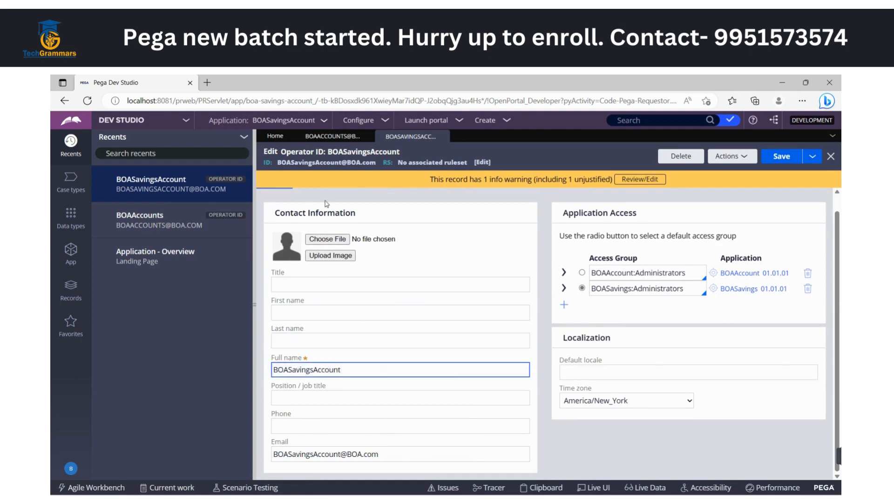
Review the new operator's work routing and its security access settings, including the forced password change option
scroll(330, 279, up, 1)
click(307, 204)
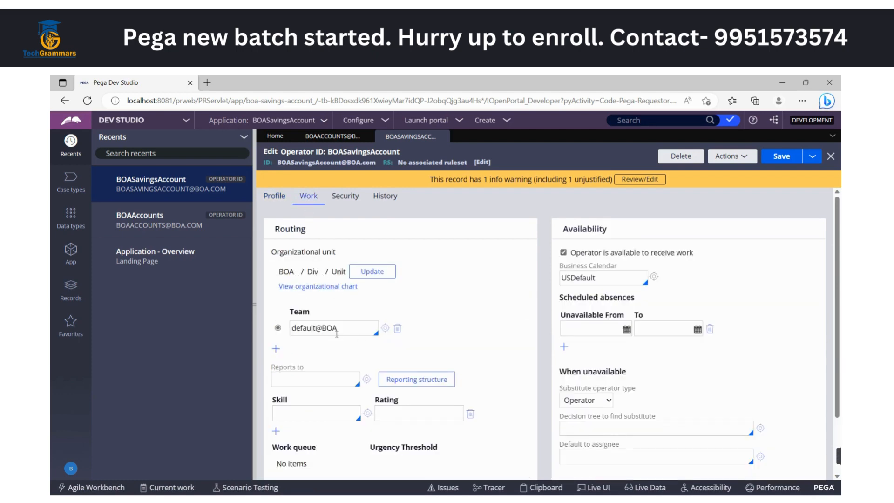
scroll(370, 371, down, 2)
scroll(367, 359, up, 2)
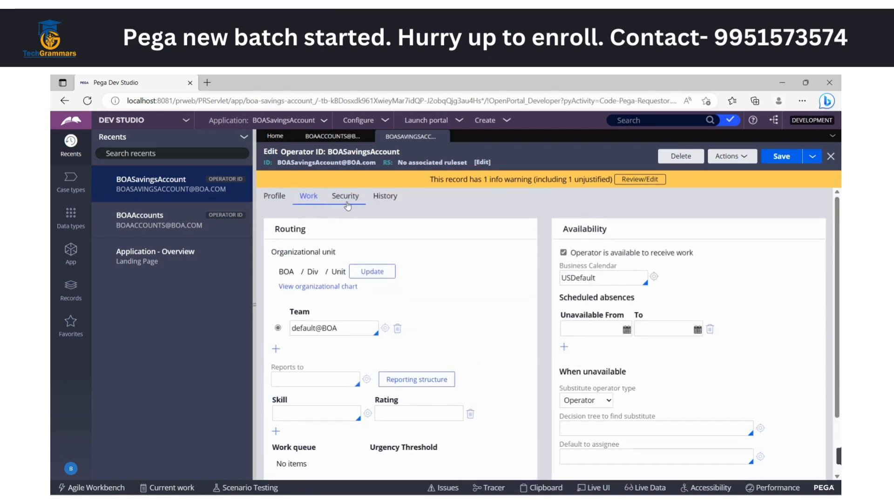
click(346, 198)
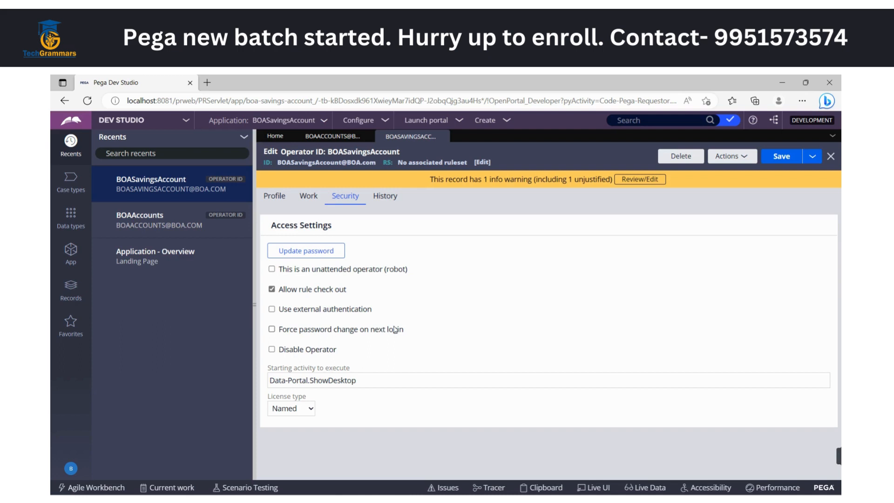
click(330, 331)
click(330, 331)
Update the operator's password by entering and confirming the new password, and save the operator record
click(311, 252)
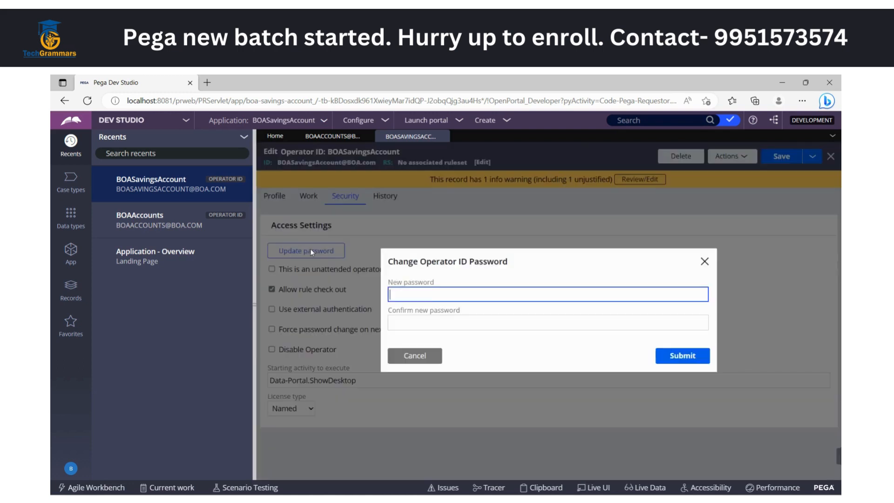
text(rules)
key(Tab)
text(rules)
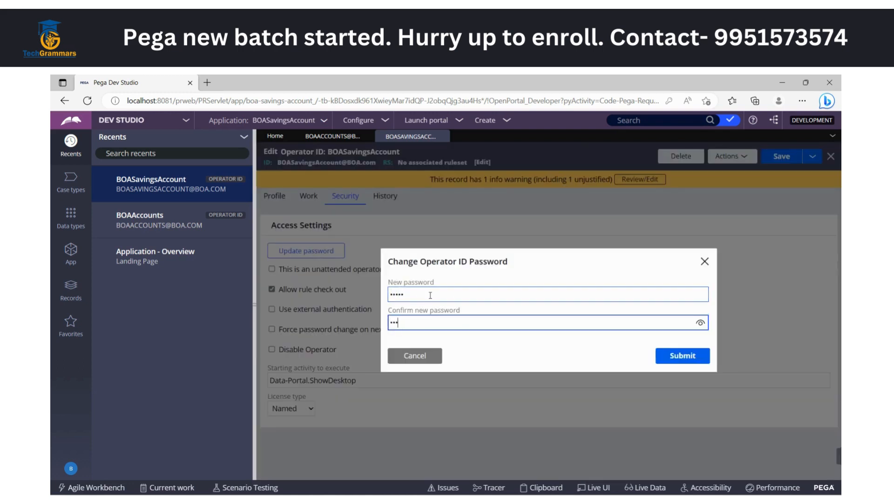
click(675, 355)
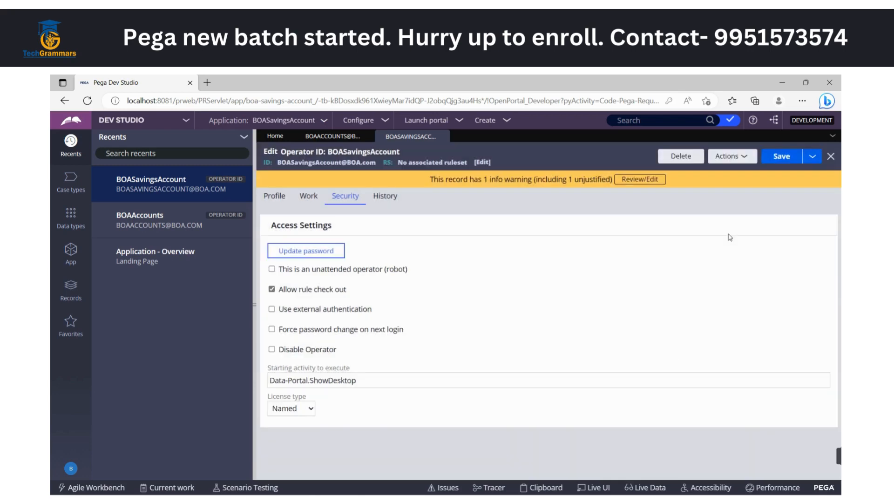
click(781, 158)
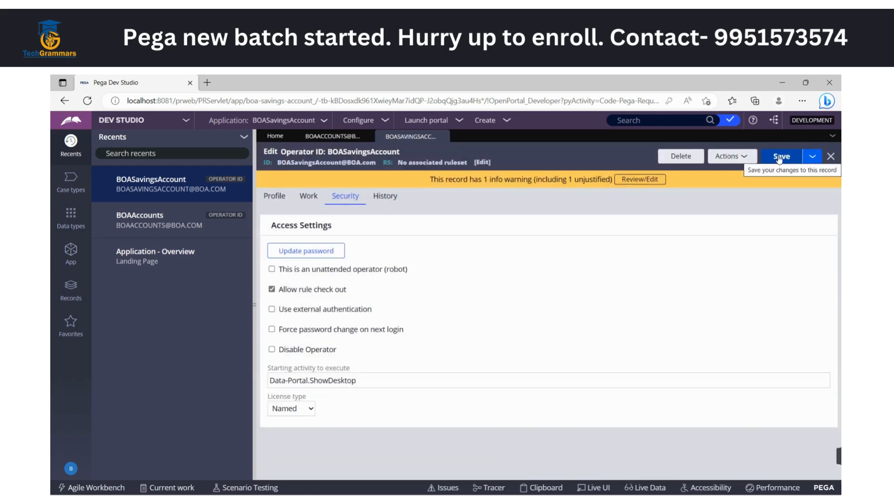
Log off and replace the prefilled user name on the login page with the new BOASavingsAccount operator's ID
click(71, 470)
click(80, 455)
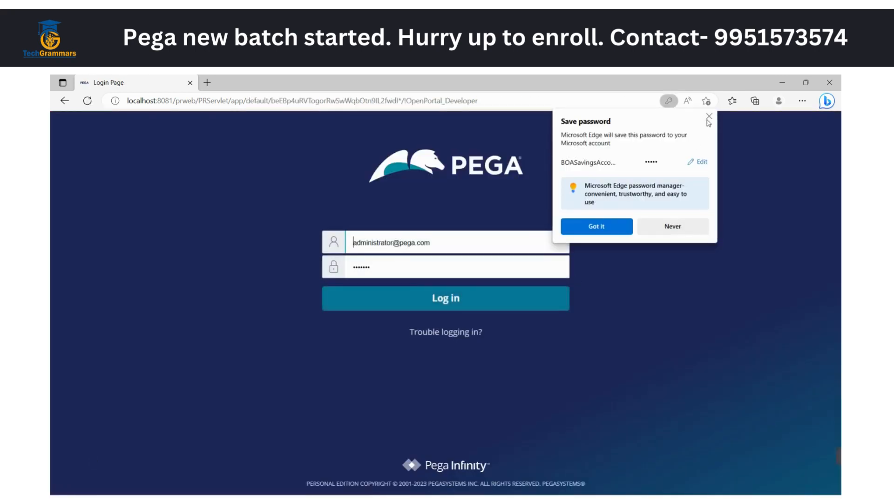
triple_click(403, 252)
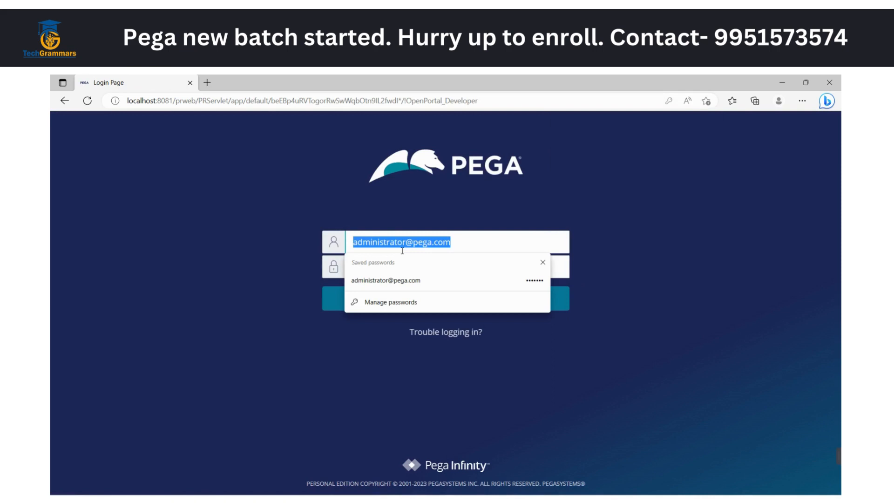
key(BackSpace)
key(super+v)
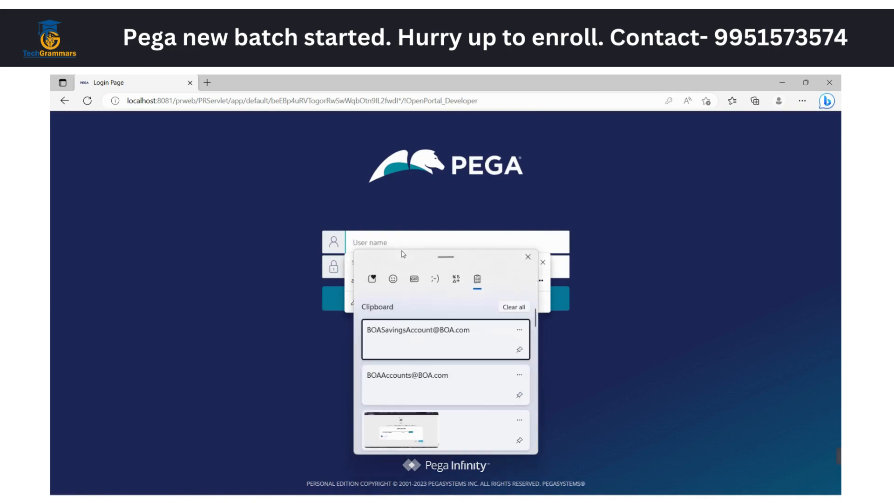
click(423, 340)
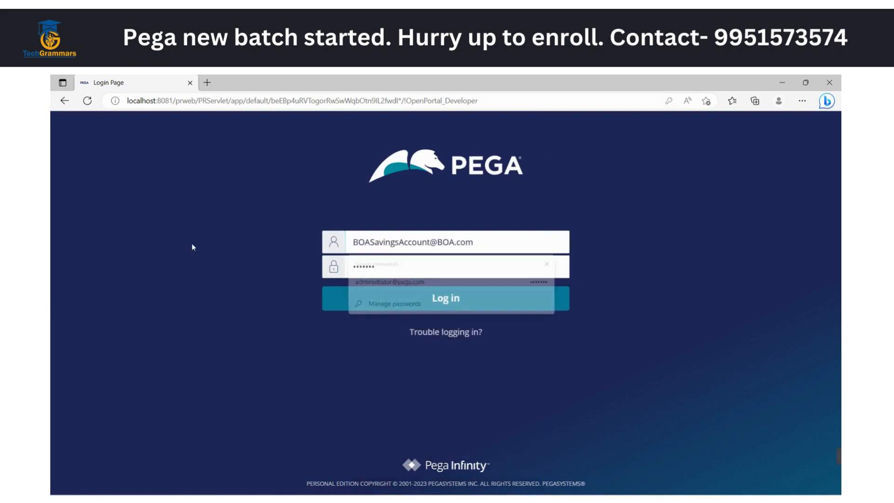
Enter the new operator's password, log in, and dismiss the browser's offer to save the password
click(374, 267)
key(ctrl+a)
text(•••••)
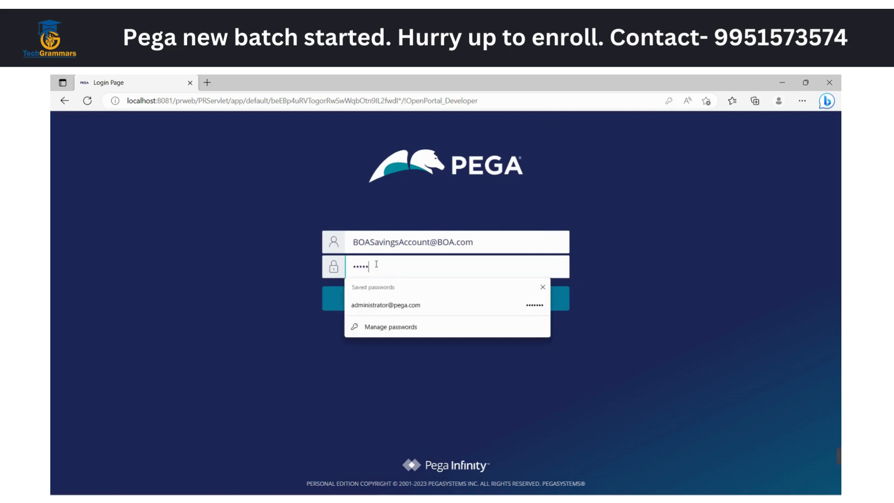
click(113, 259)
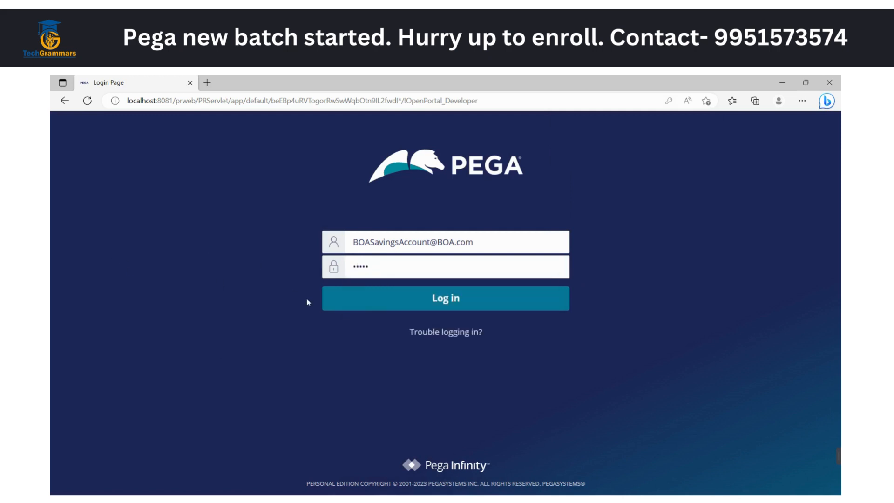
click(409, 292)
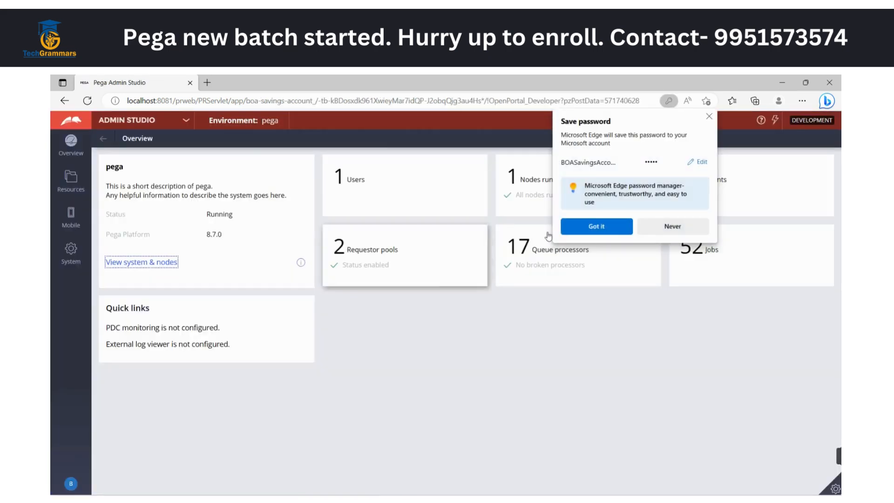
click(709, 116)
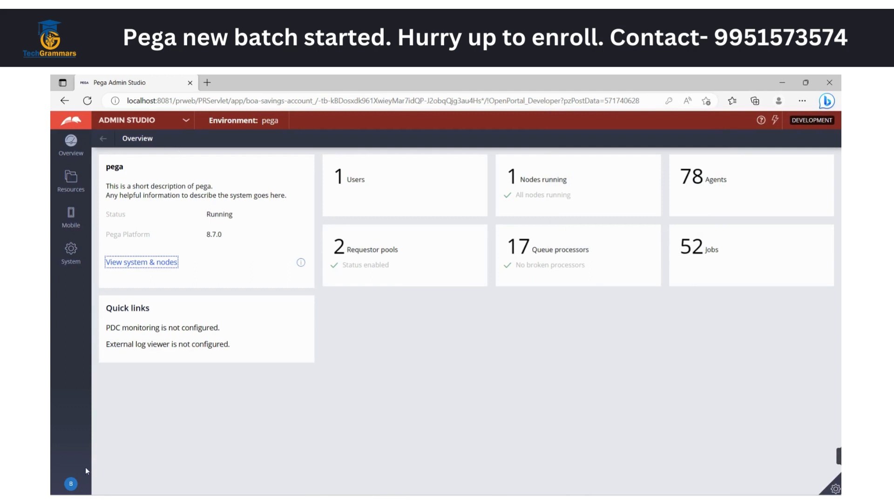
Switch from Admin Studio to Dev Studio and open the logged-in operator's record
click(185, 120)
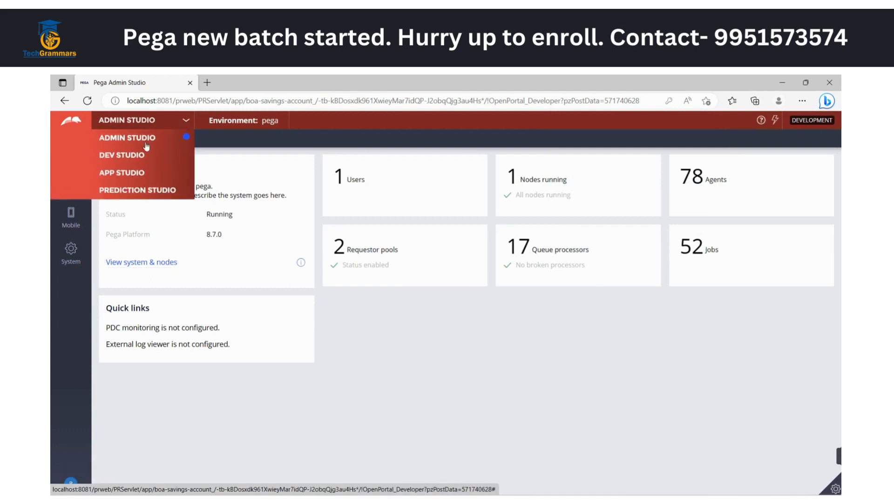
click(121, 156)
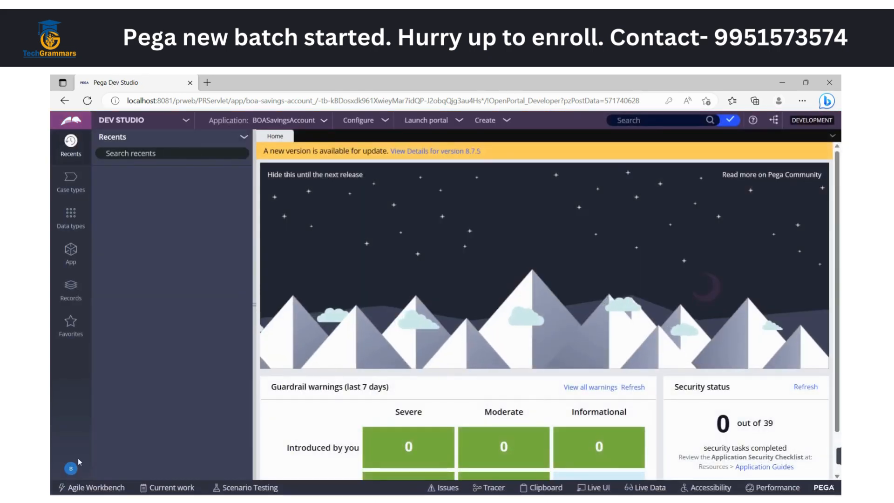
click(71, 468)
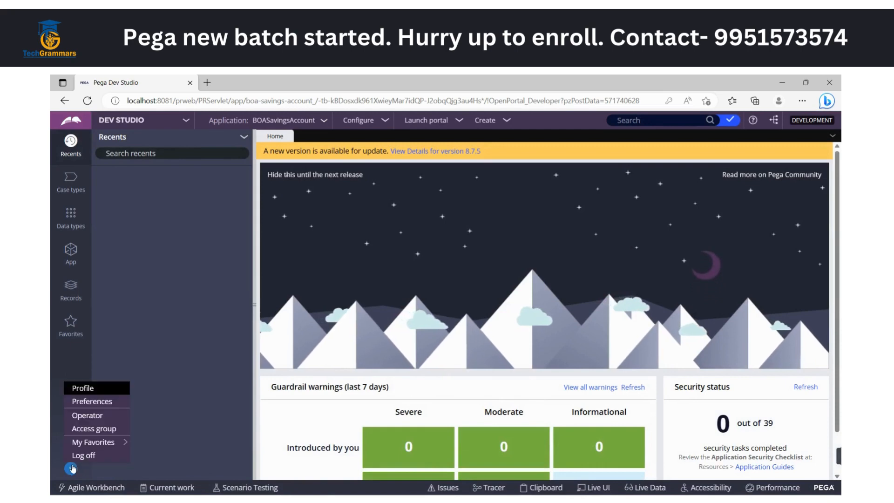
click(89, 415)
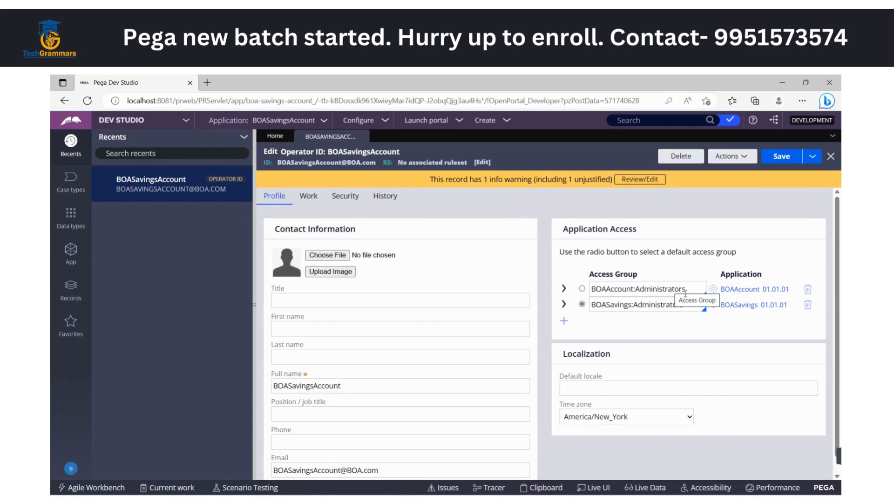
Reduce the operator's application access to the single access group BOASavings:Authors, removing the BOAAccount:Administrators entry, and save the record
click(606, 322)
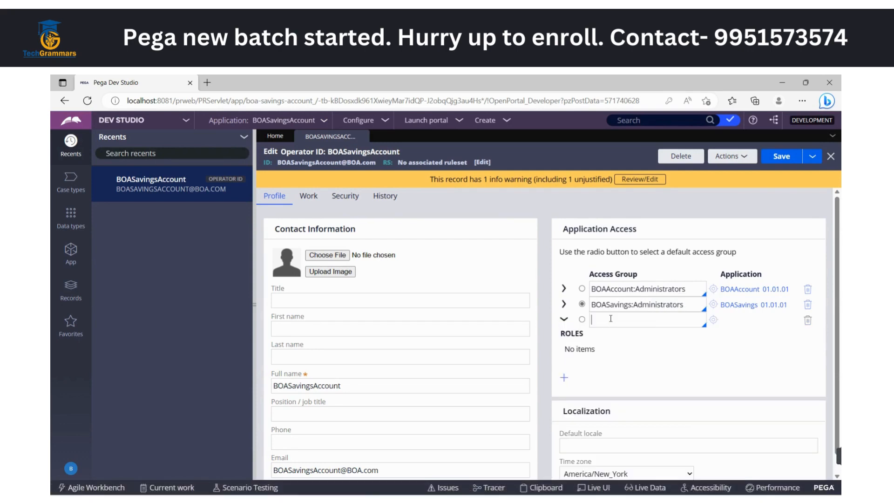
click(808, 289)
drag(633, 289, 688, 289)
text(auth)
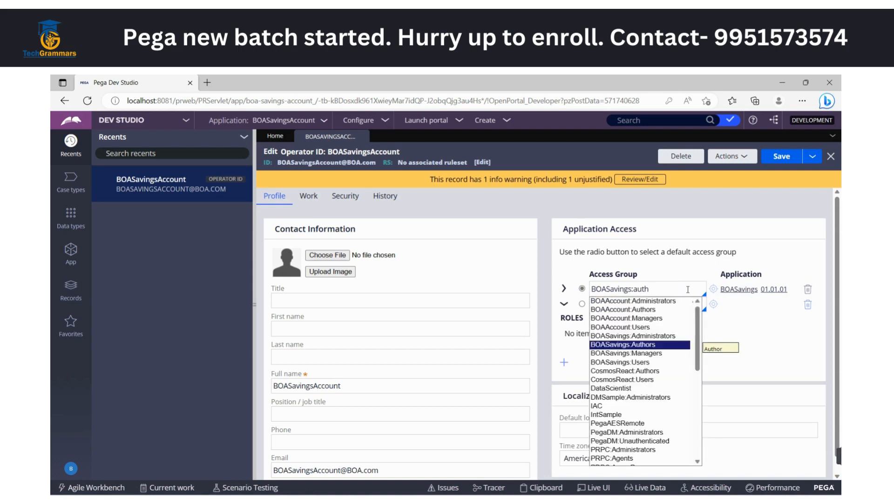
key(Return)
click(807, 304)
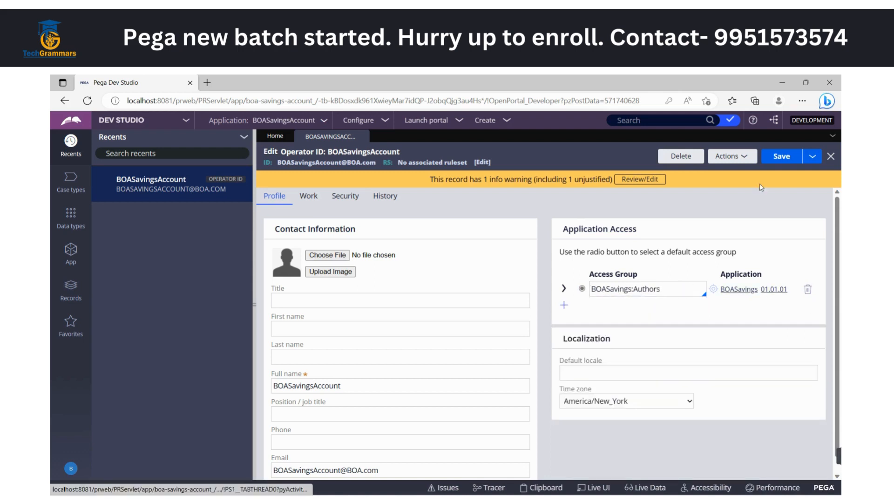
click(774, 159)
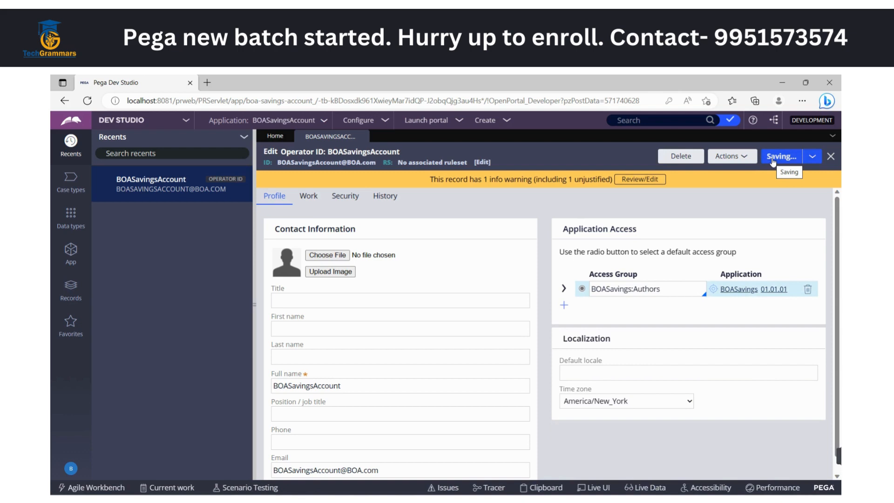
Save the operator record with the BOASavings:Authors access group again and log off
click(86, 465)
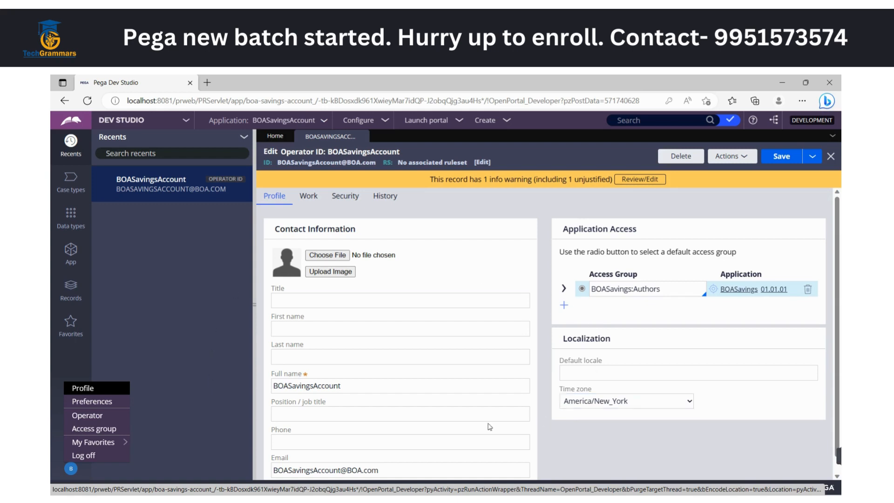
click(176, 316)
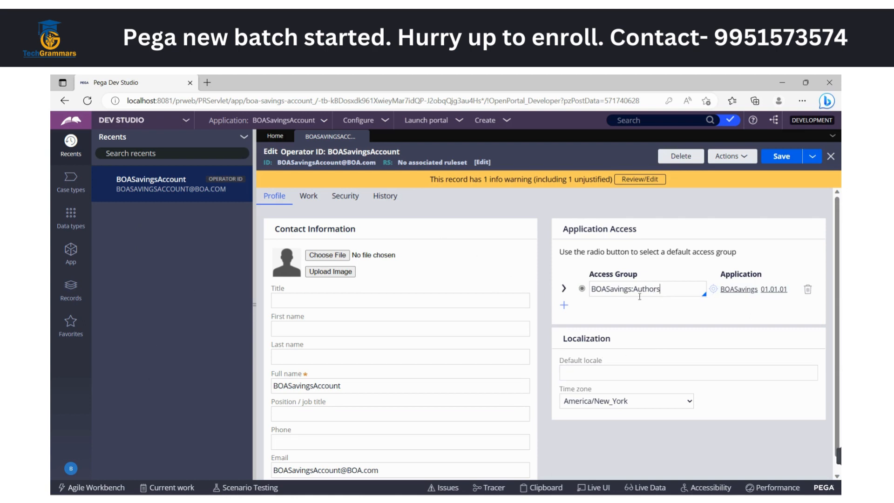
drag(634, 289, 672, 289)
click(150, 339)
key(ctrl+s)
click(70, 469)
click(88, 458)
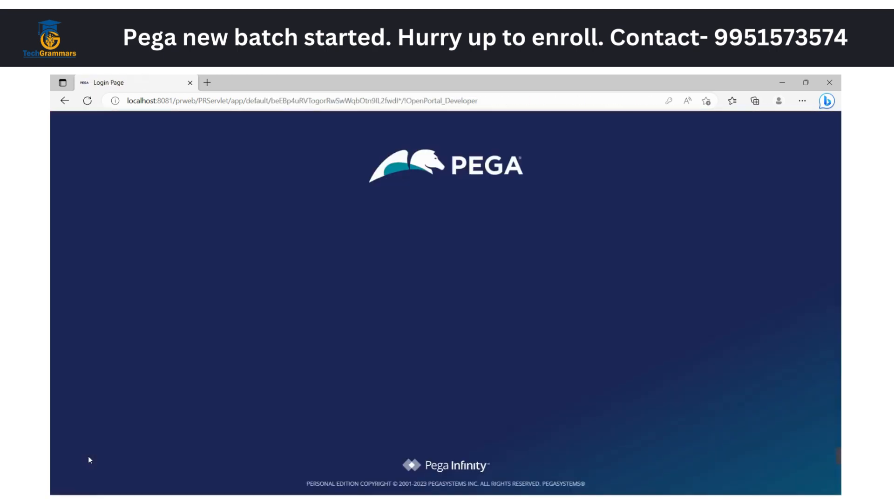
Log back in with the BOASavingsAccount operator's ID and password, and dismiss the browser's offer to save the password
triple_click(390, 243)
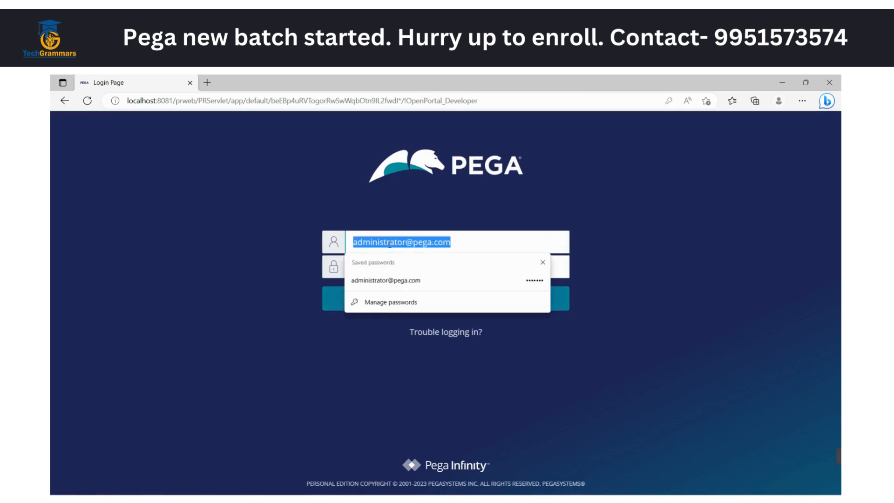
key(BackSpace)
key(super+v)
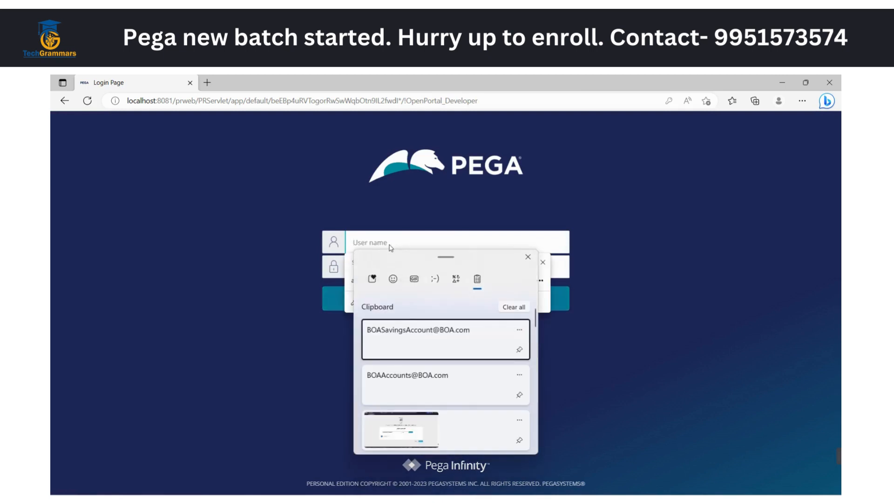
click(417, 332)
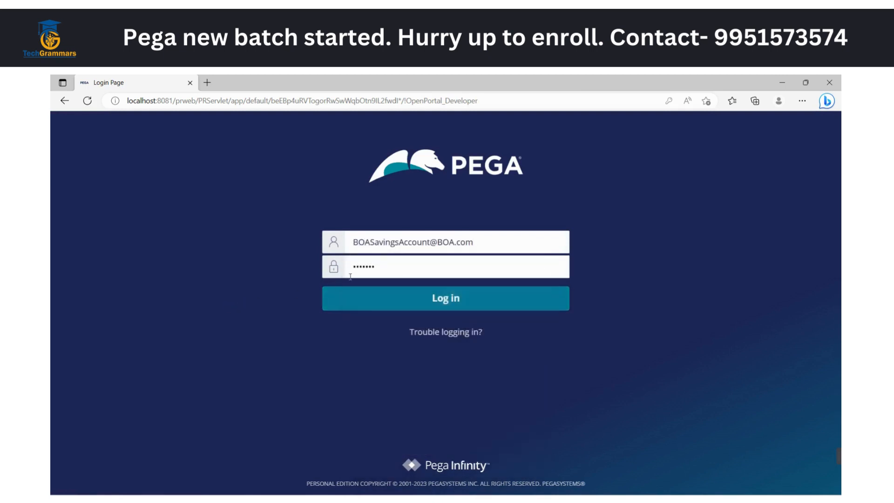
double_click(386, 269)
text(•••••)
click(289, 303)
click(419, 299)
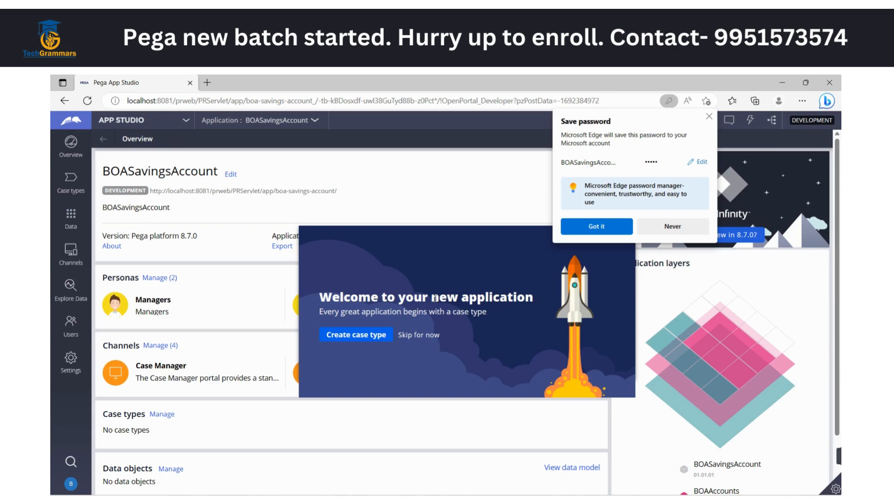
click(708, 117)
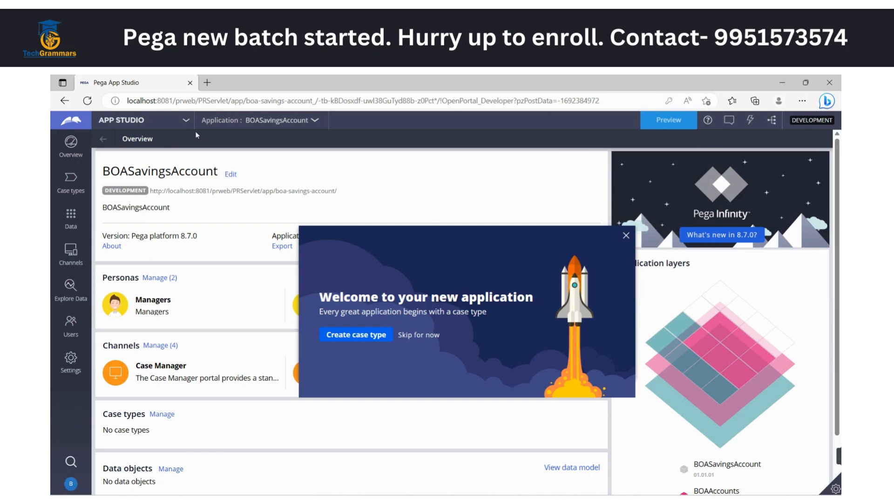
Switch from App Studio to Dev Studio and display the application's classes in the App explorer
click(186, 120)
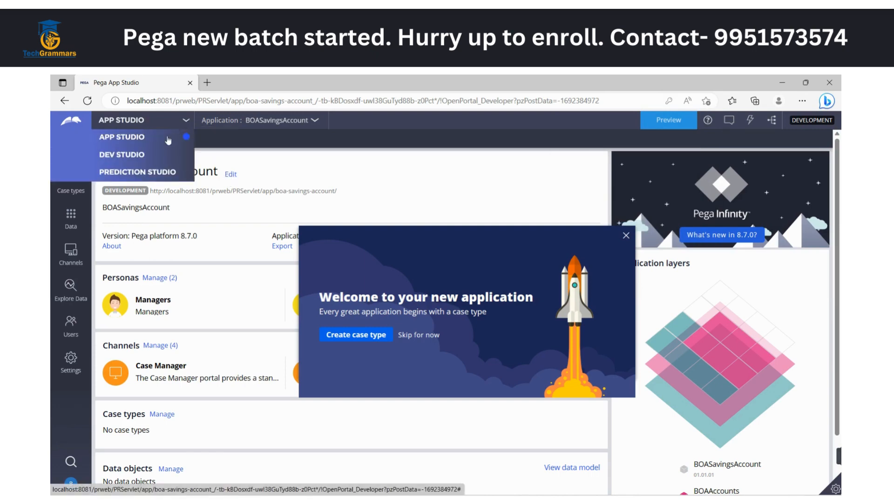
click(127, 155)
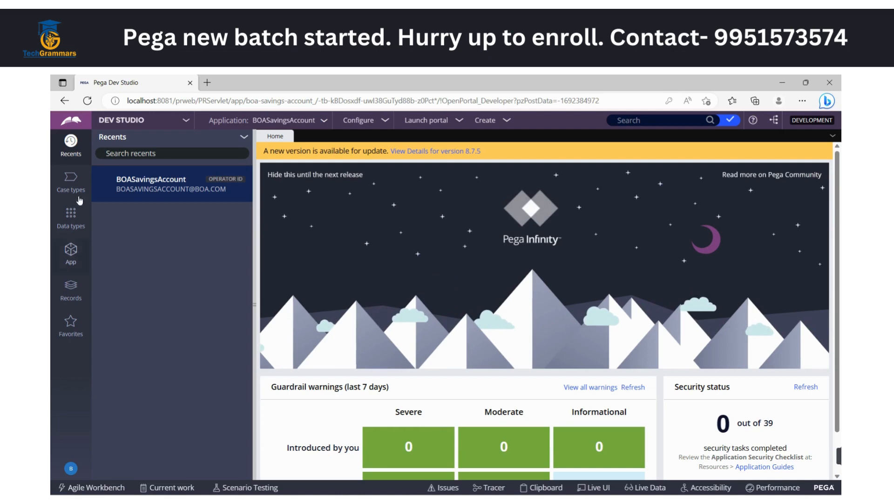
click(71, 251)
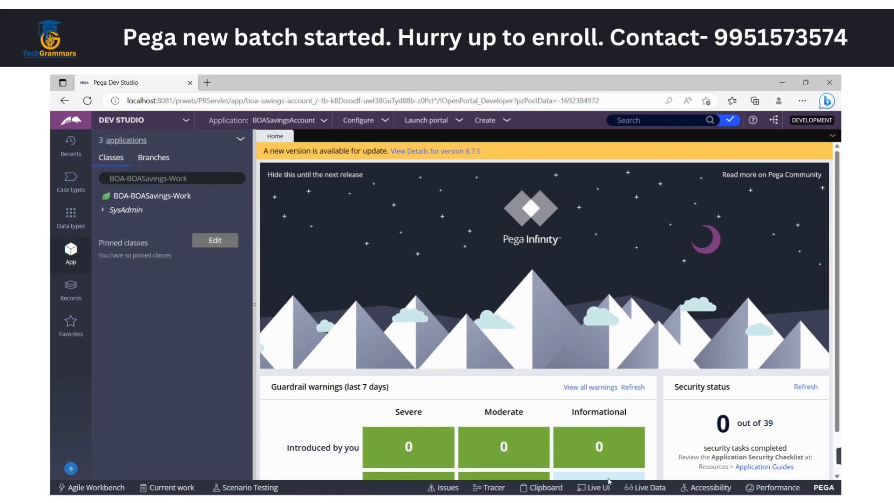
Switch to the FrameworkVsImp diagram in Paint
mouse_move(614, 495)
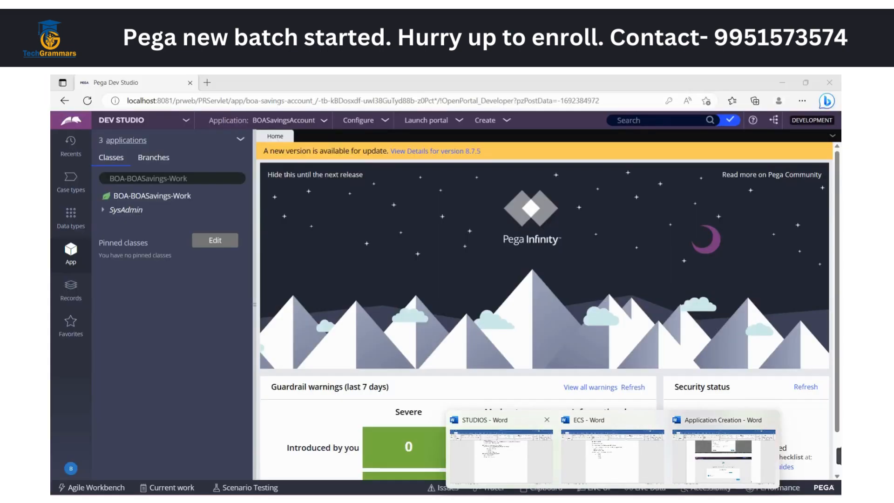
click(498, 500)
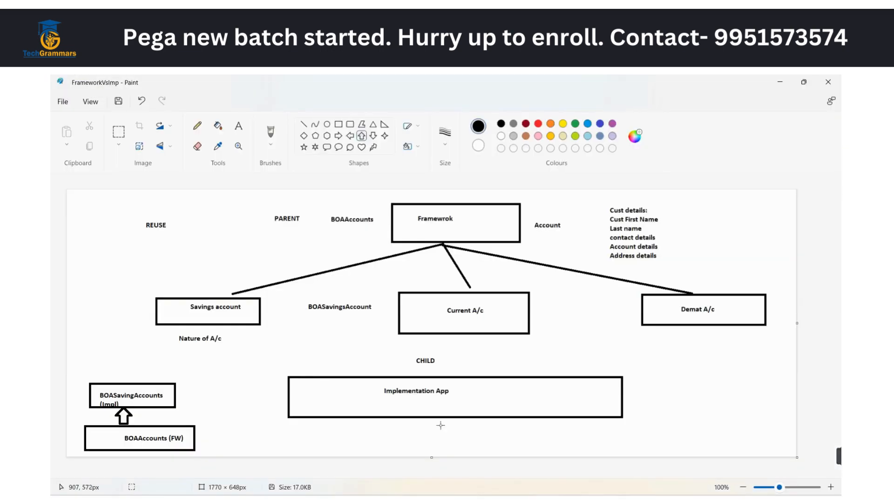